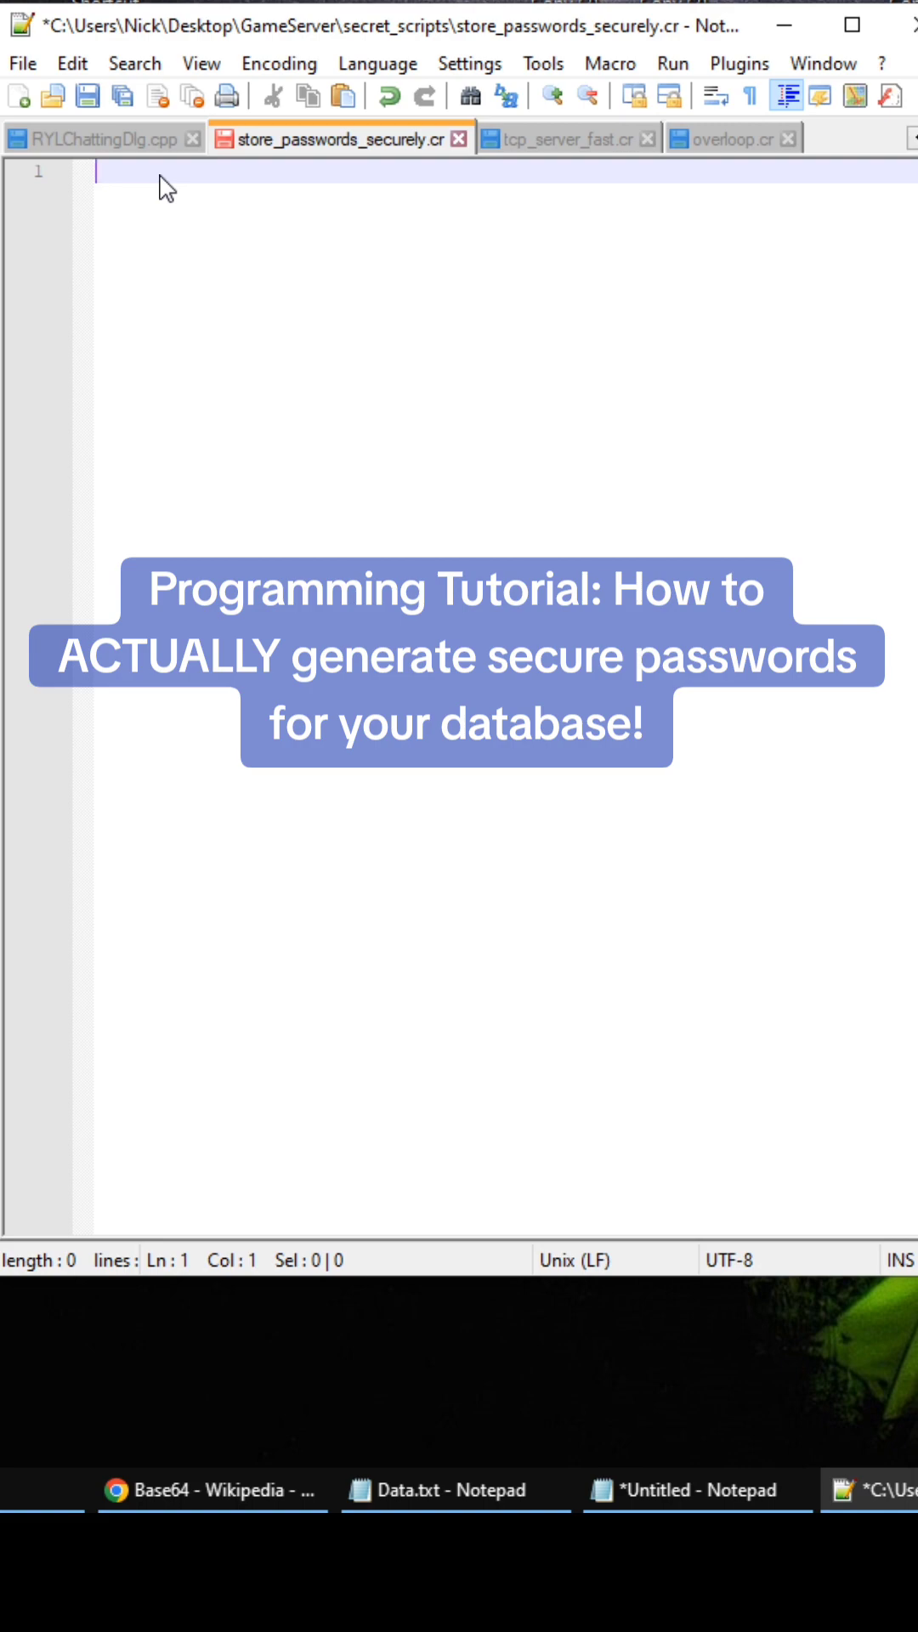
pyautogui.write('require "')
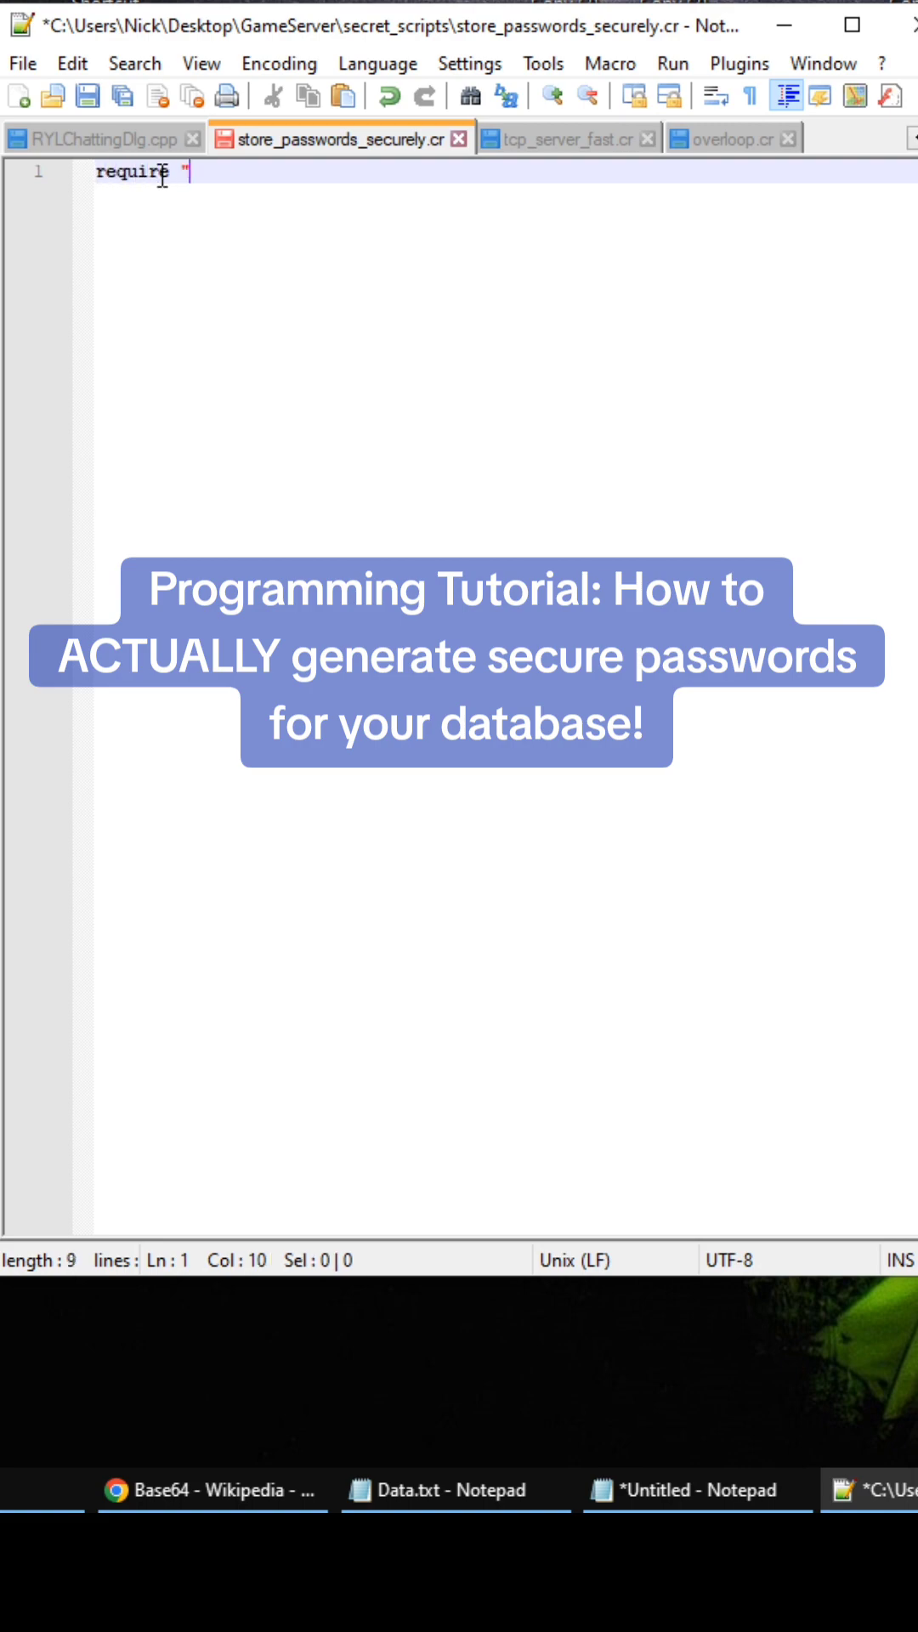
pyautogui.write('base64"')
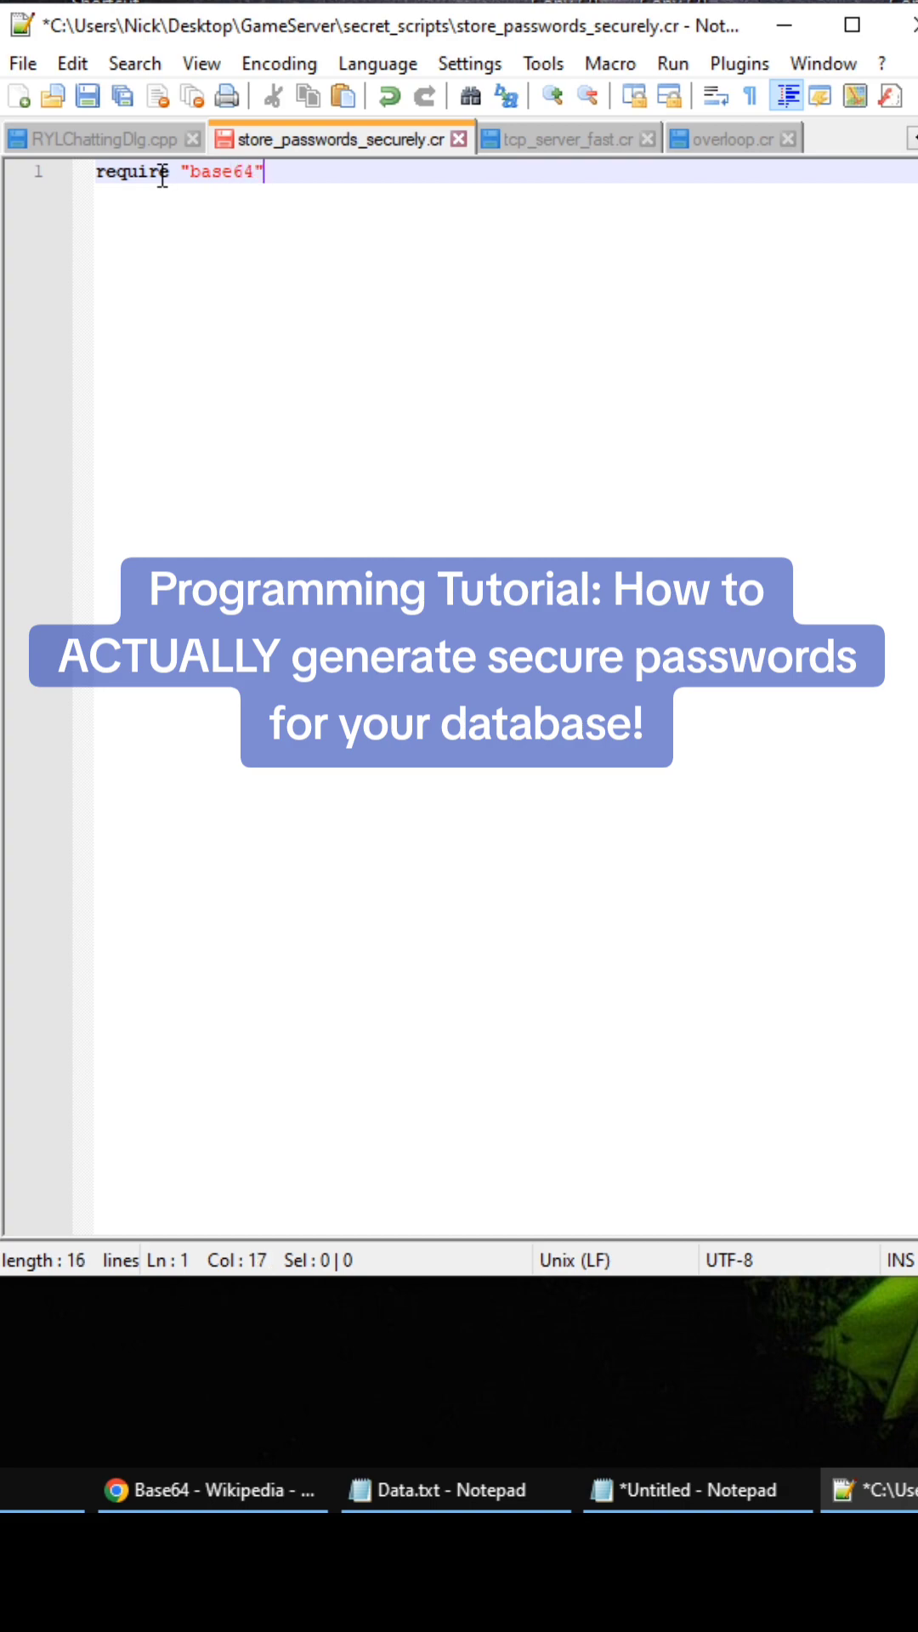
# Step: Begin the script with require "base64" followed by a blank line
pyautogui.press('Return')
pyautogui.press('Return')
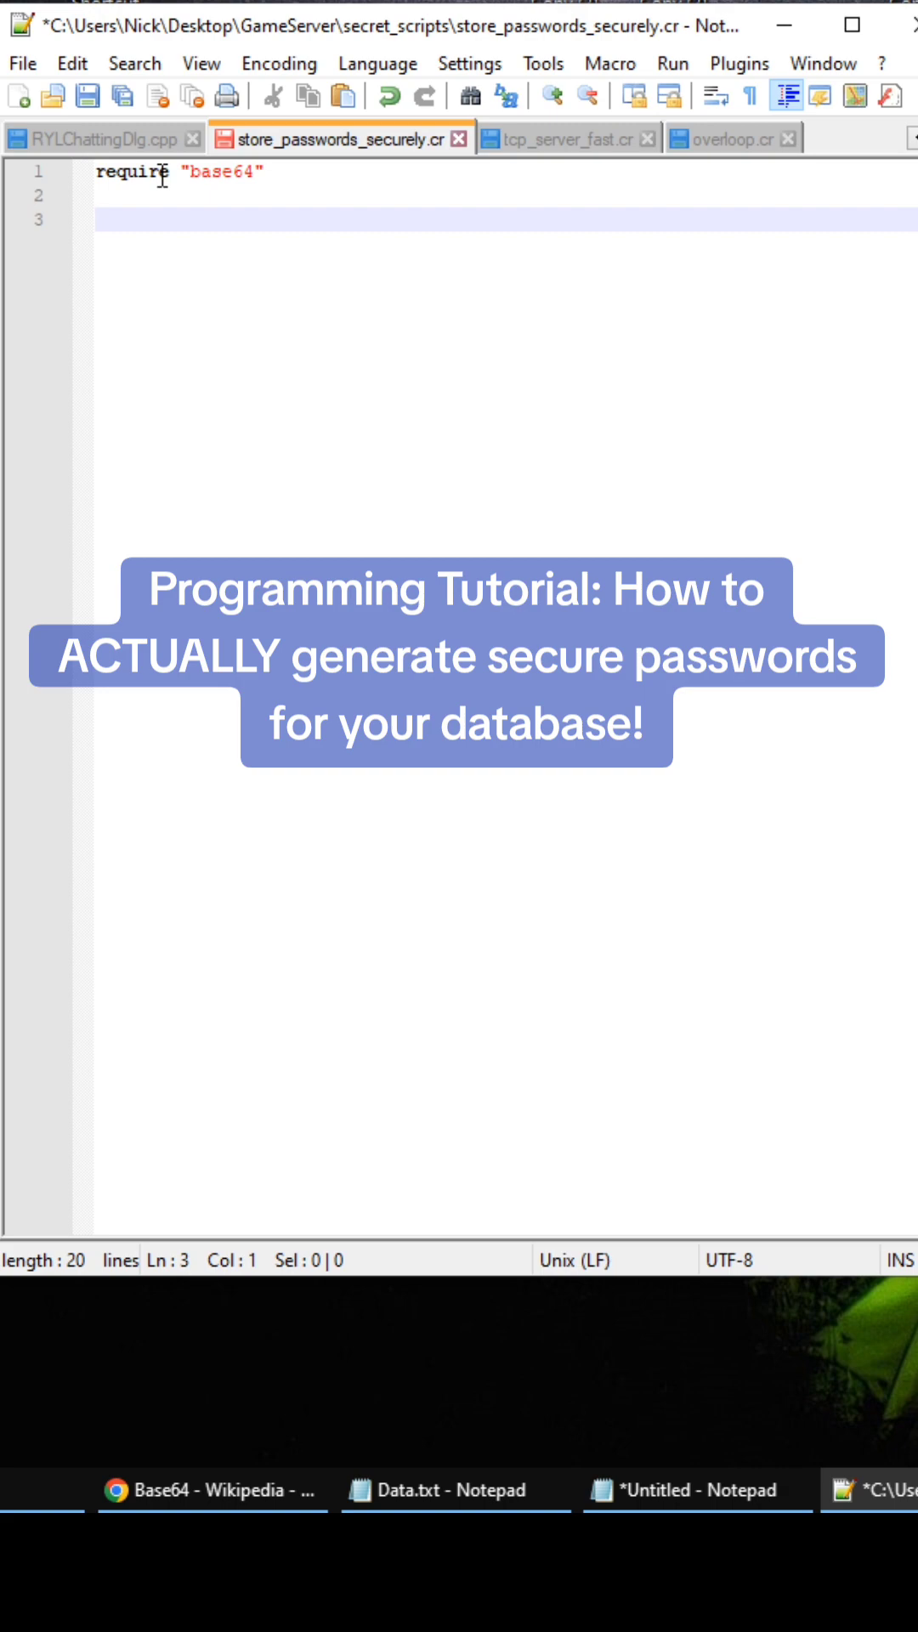
pyautogui.write('def store_')
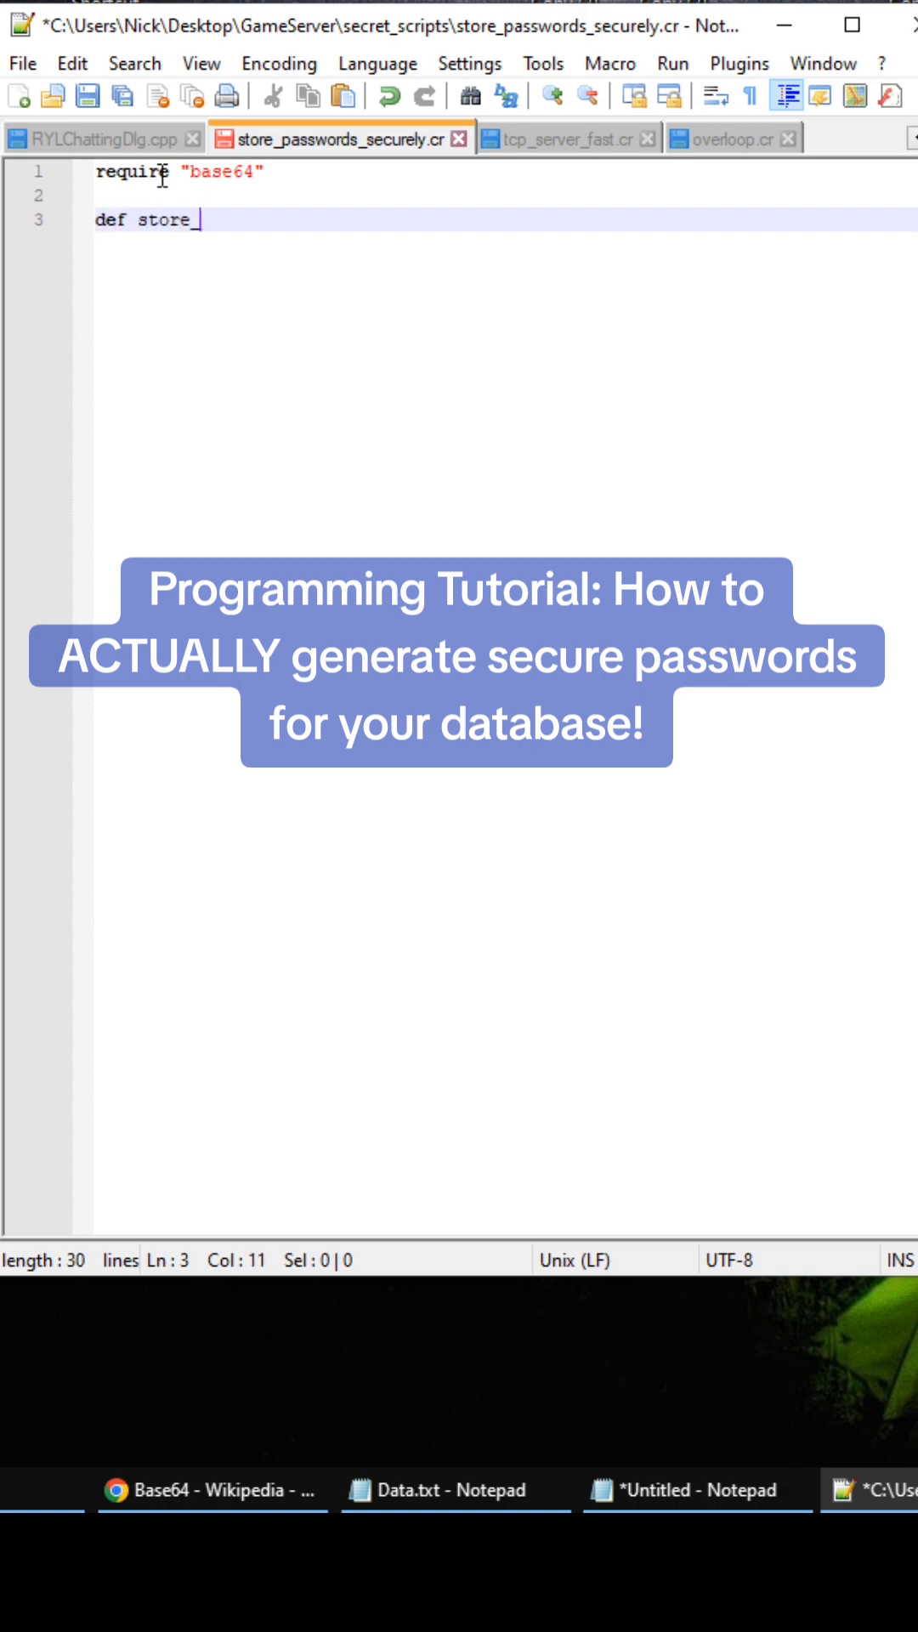
pyautogui.write('password')
pyautogui.write('(')
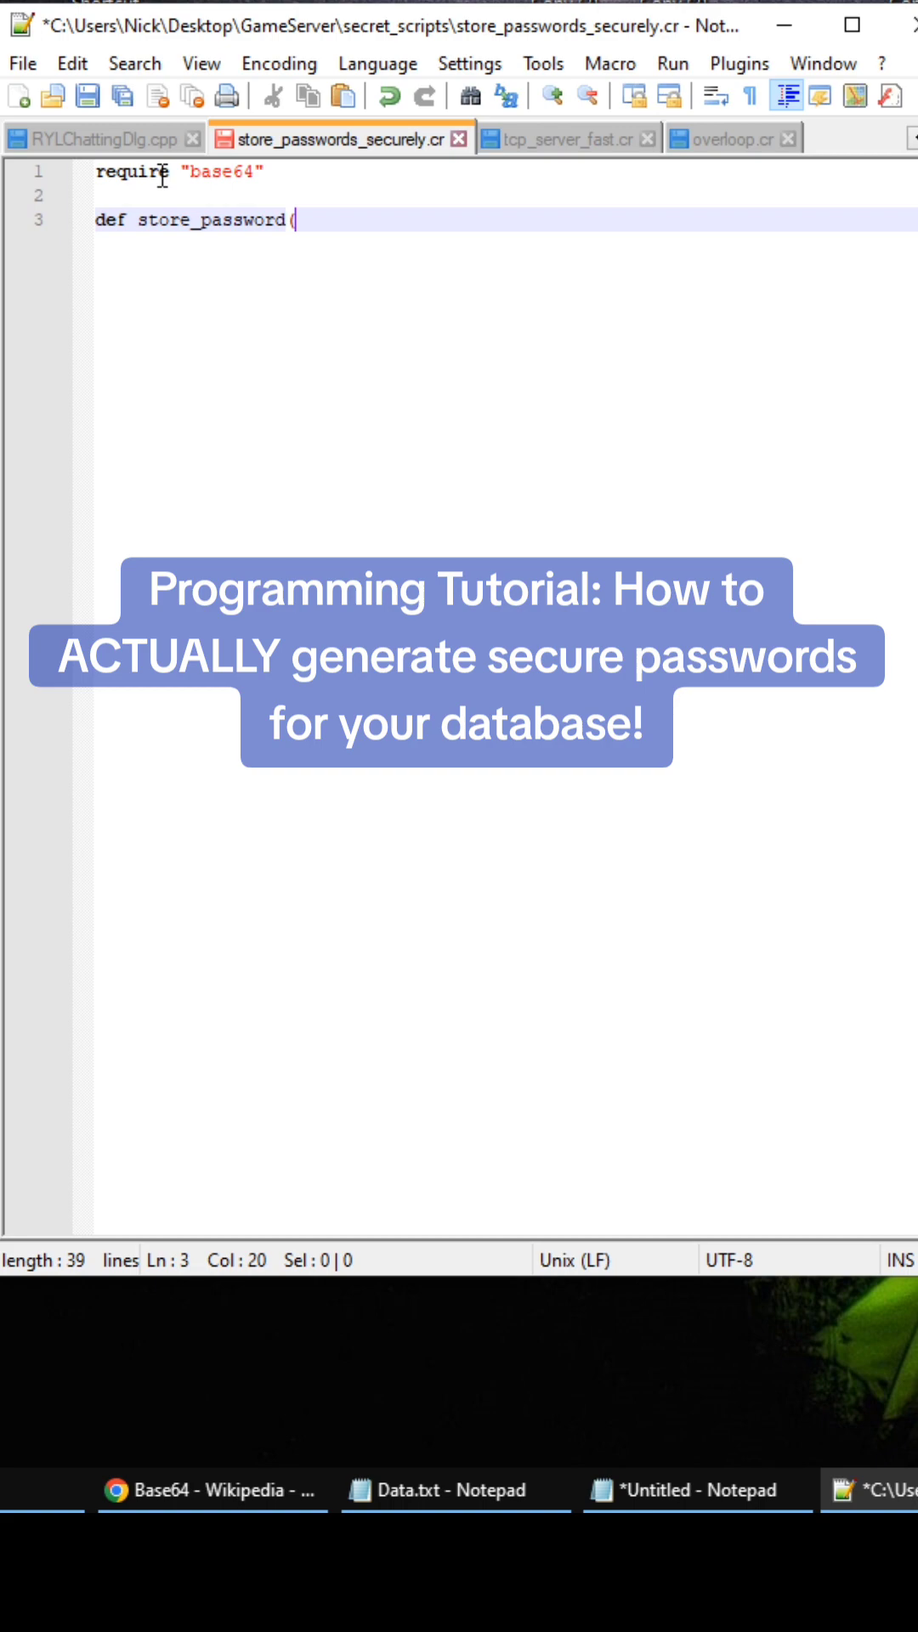
pyautogui.write('string, se')
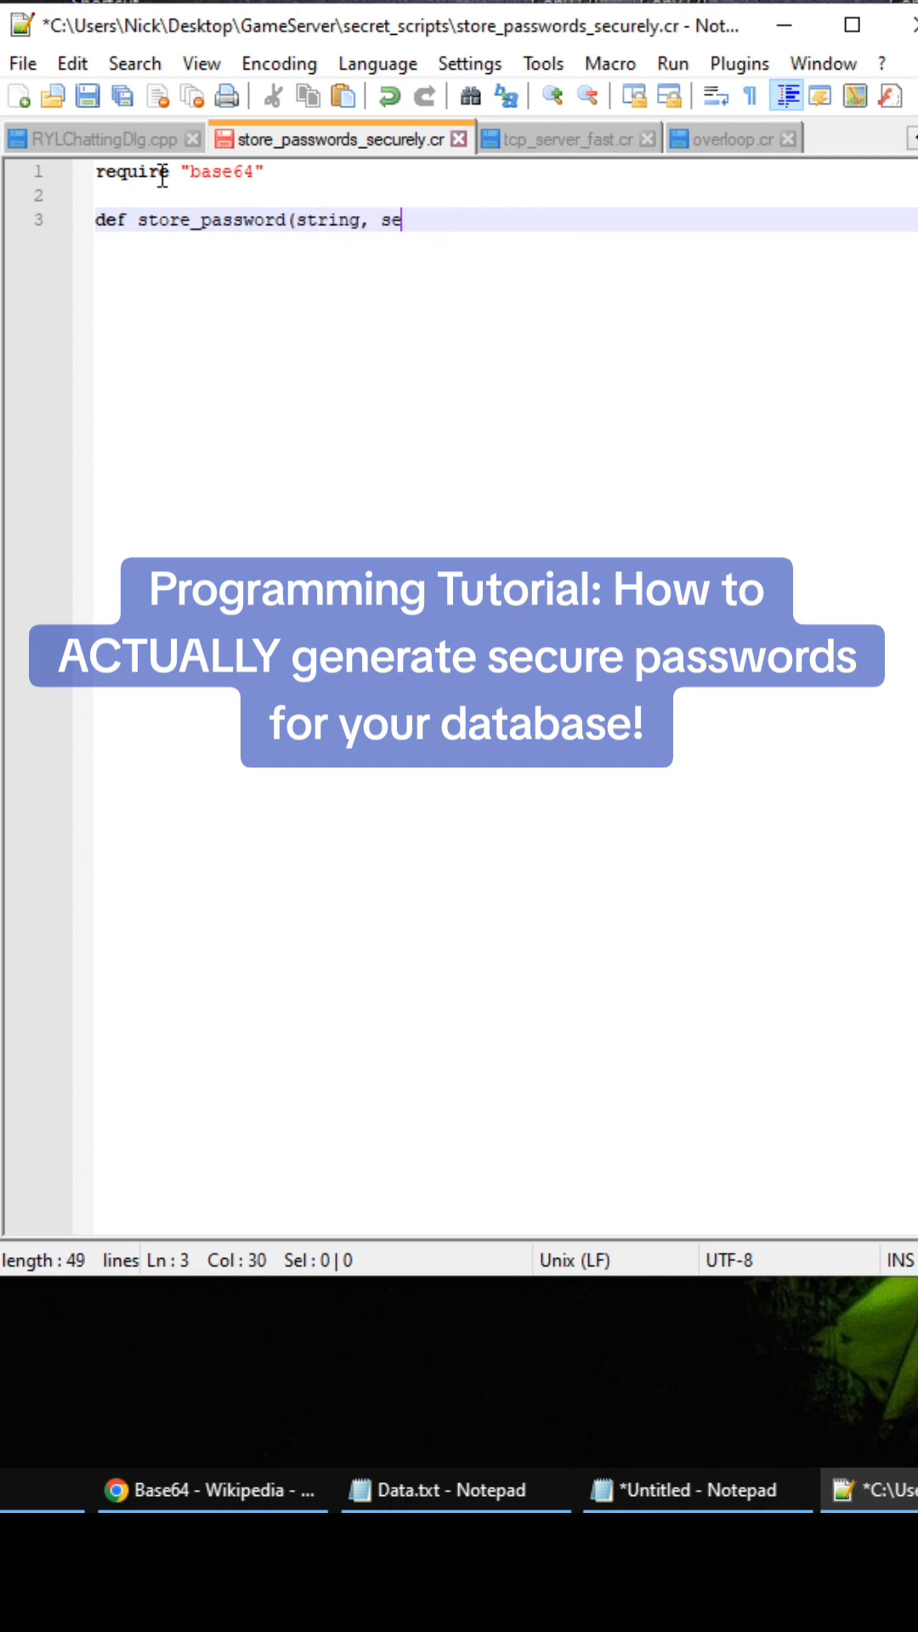
pyautogui.write('cur')
pyautogui.write('ity_level')
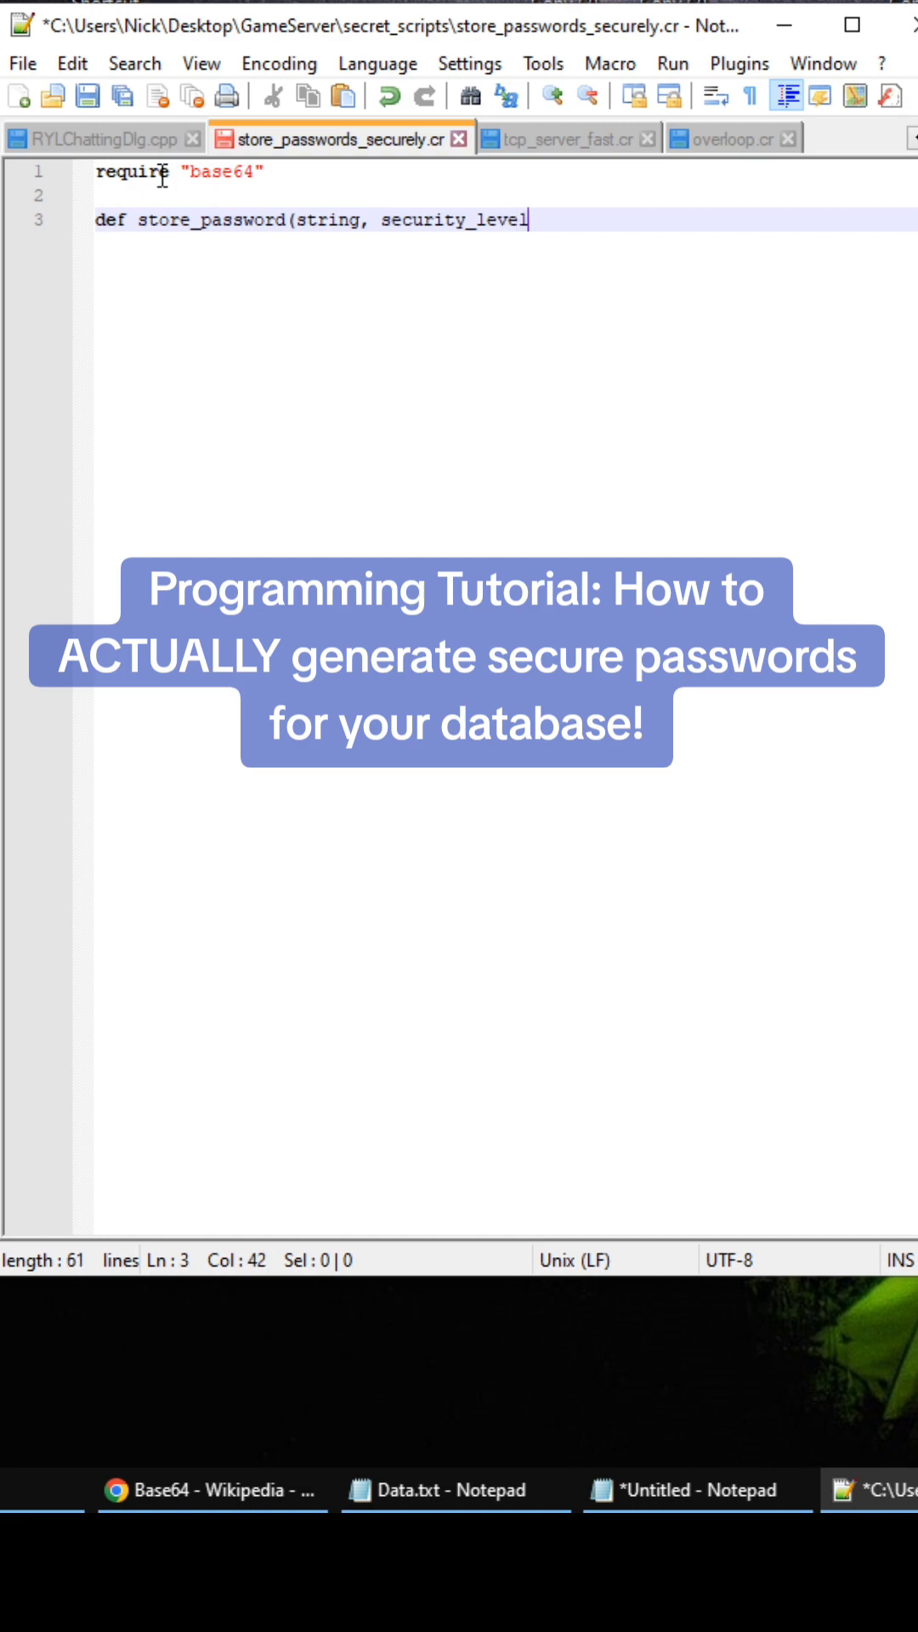
pyautogui.write(' = 2)')
# Step: Write the method body's first line safe_pass = string, indented
pyautogui.press('Return')
pyautogui.press('Tab')
pyautogui.write('saf')
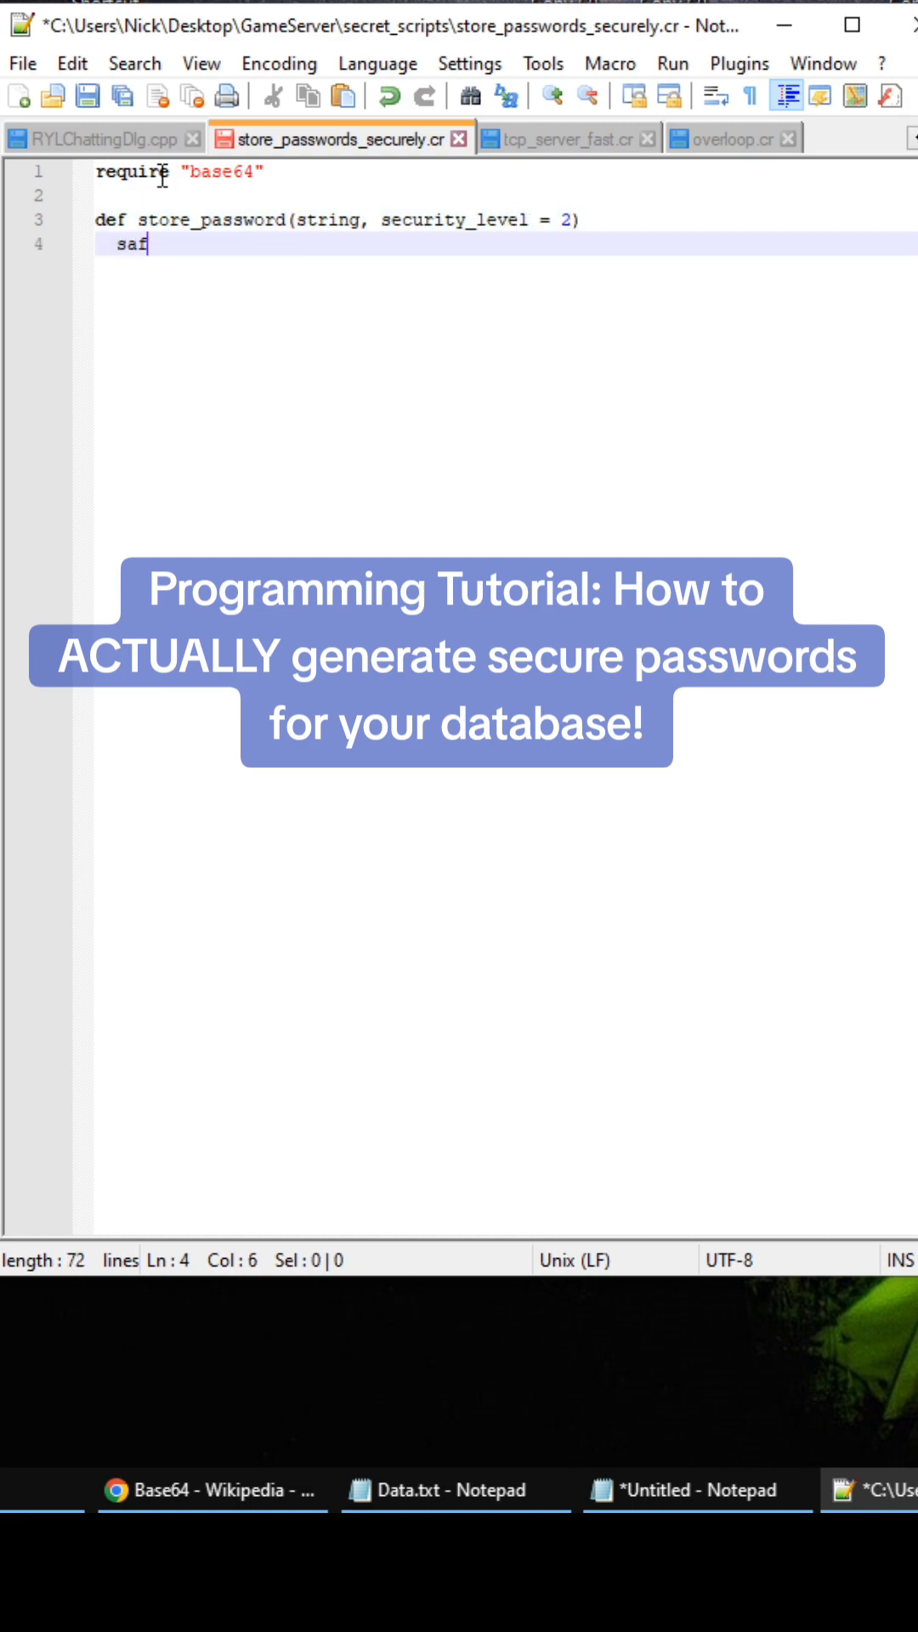
pyautogui.write('e_pass = ')
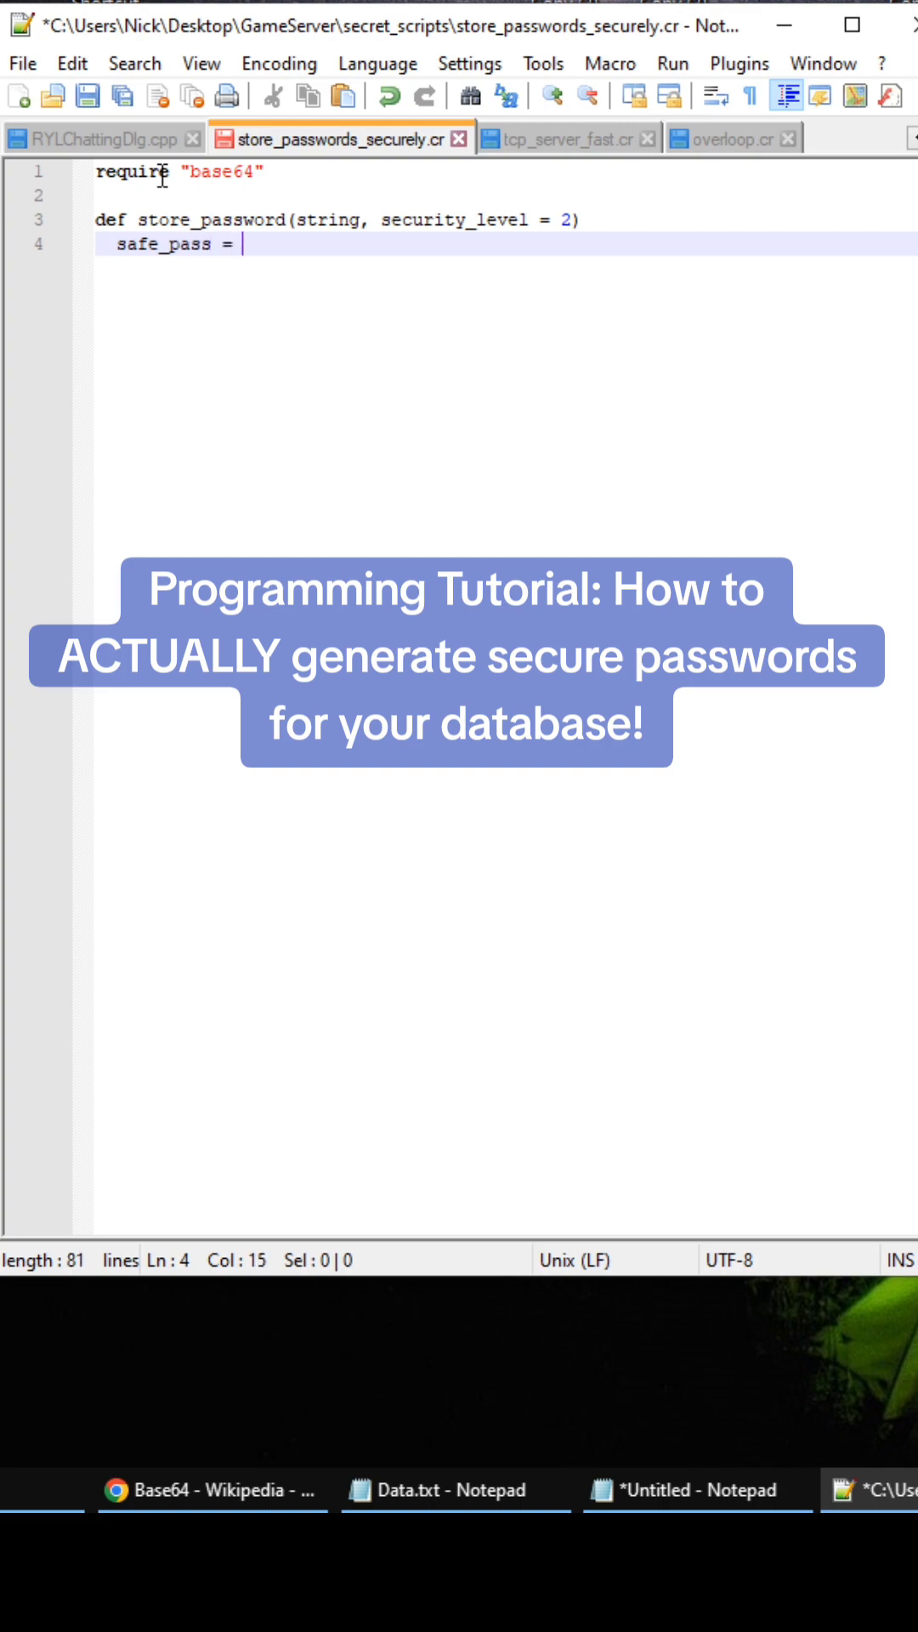
pyautogui.write('str')
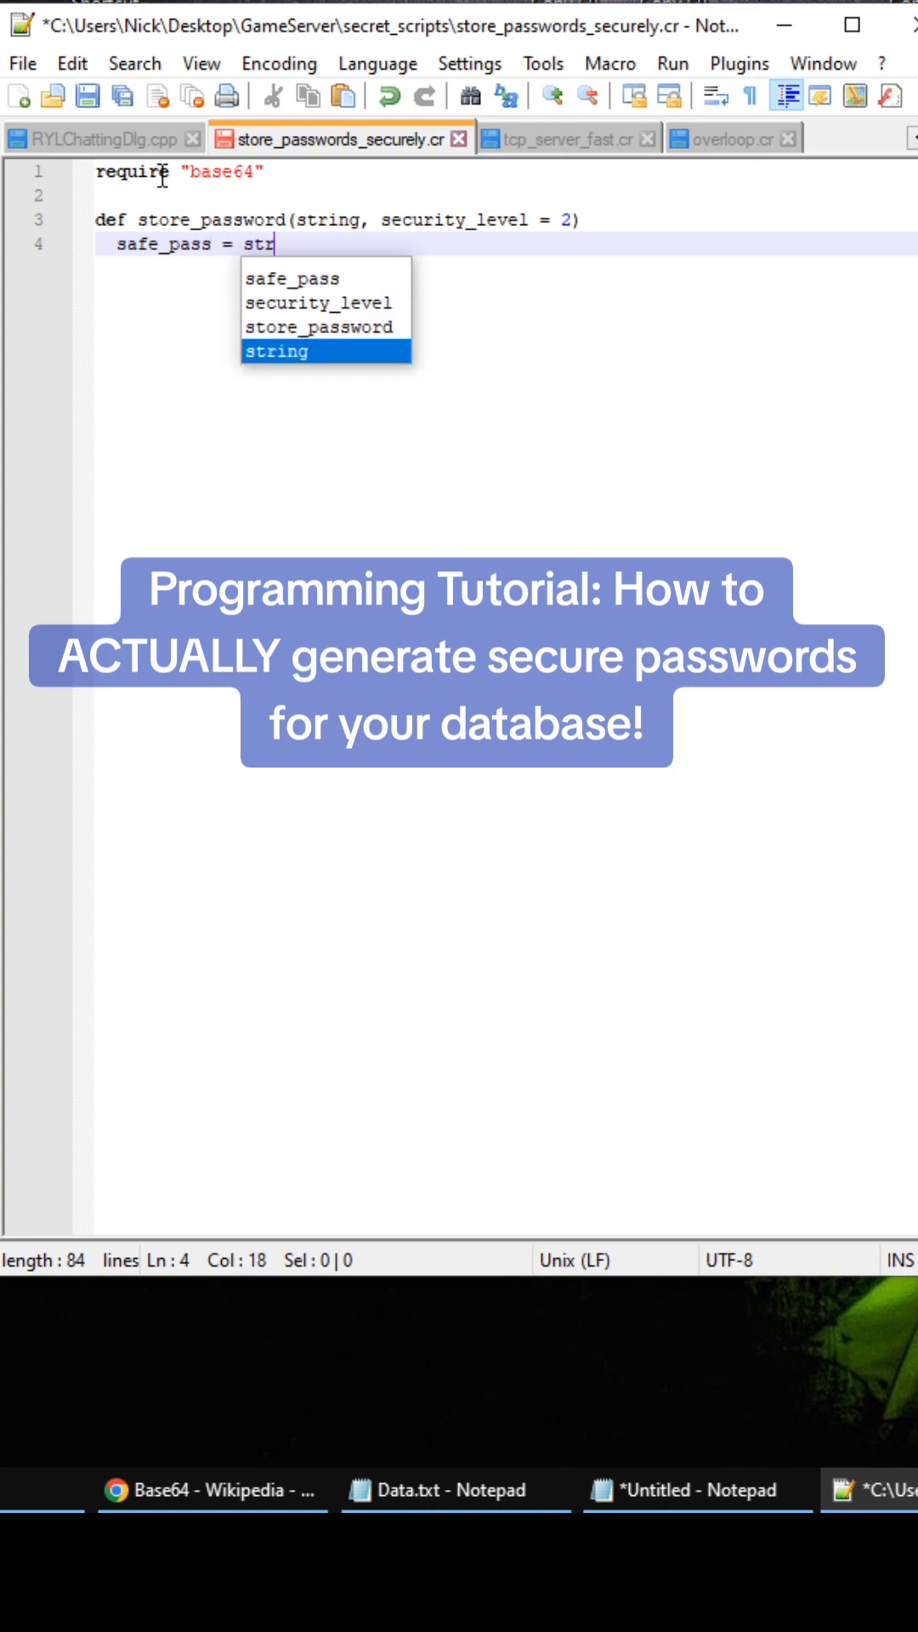
pyautogui.write('ing')
pyautogui.press('Return')
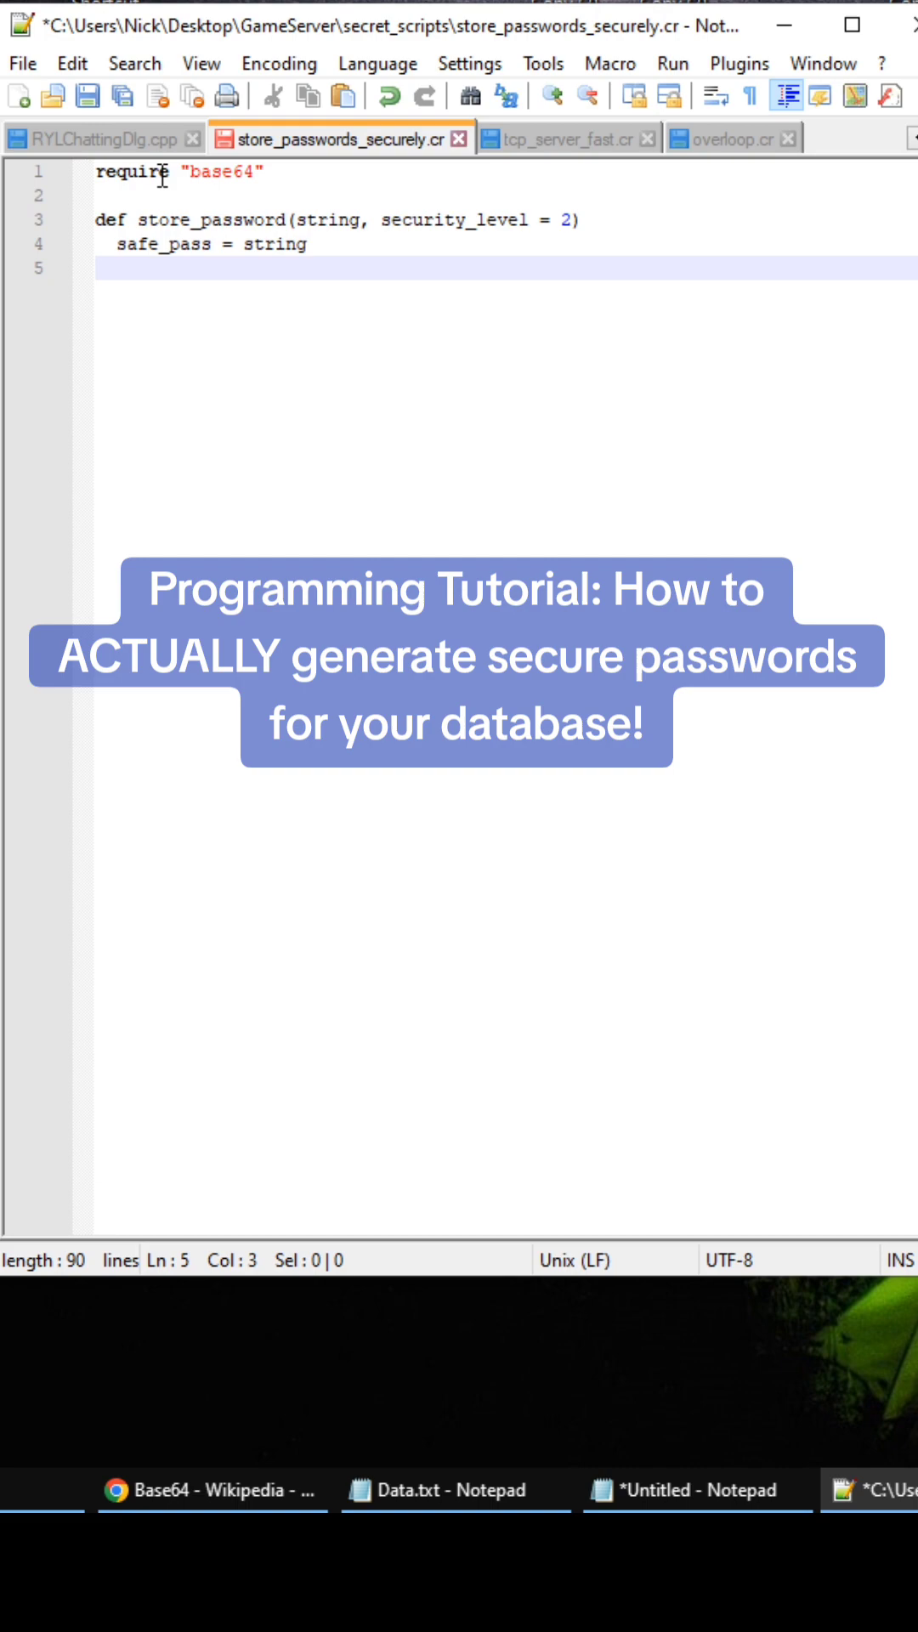
pyautogui.write('security_')
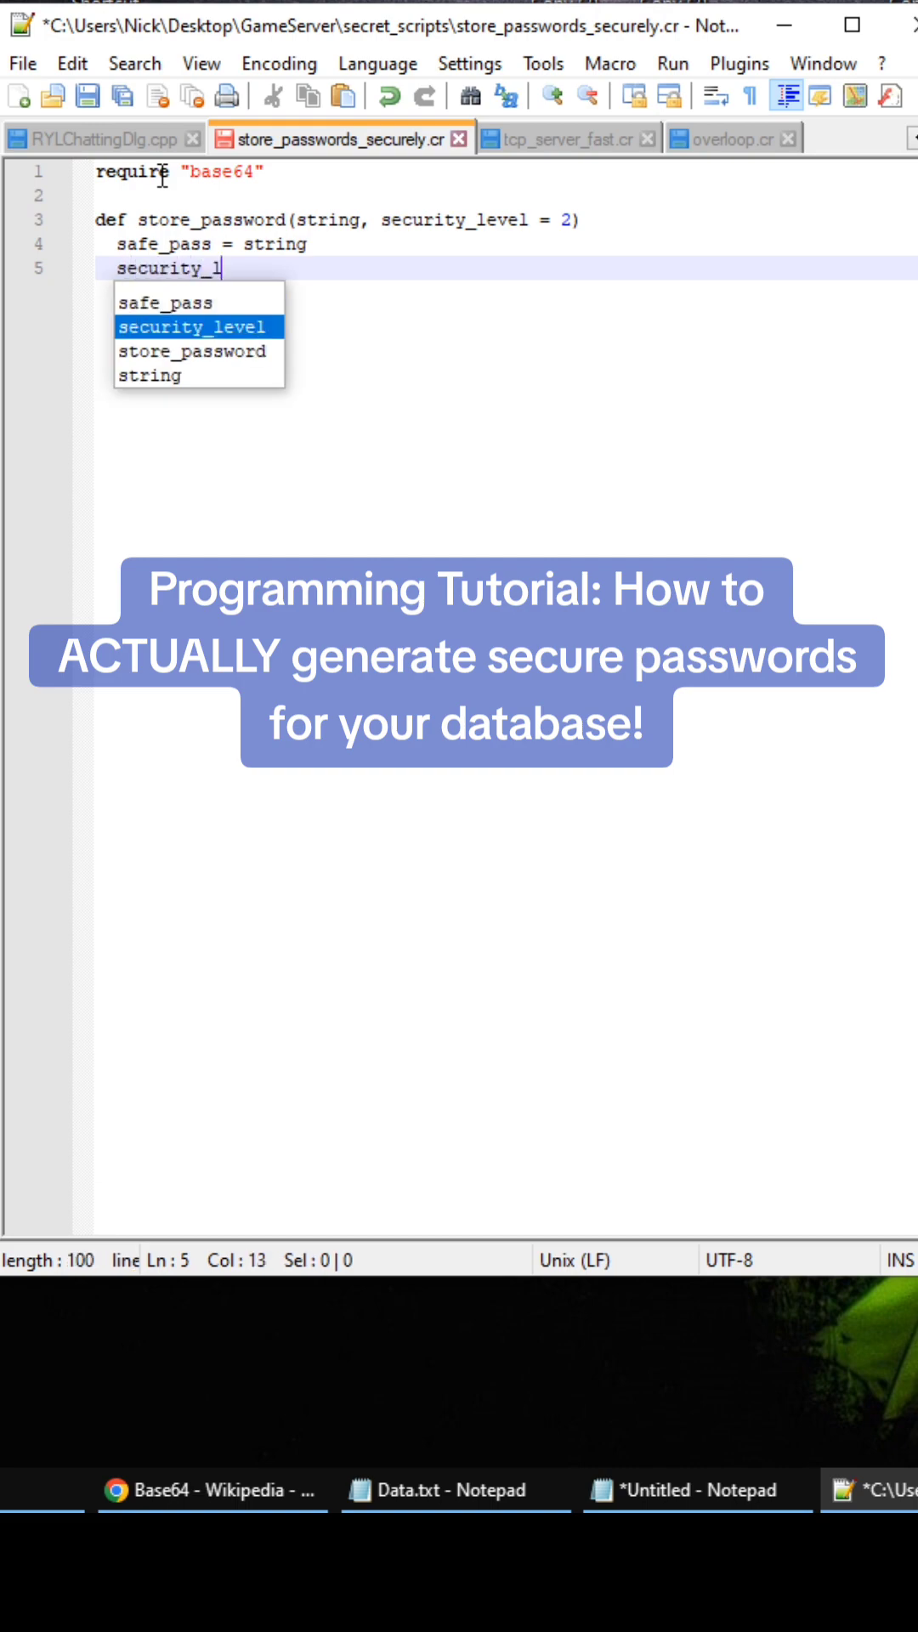
pyautogui.write('level.times ')
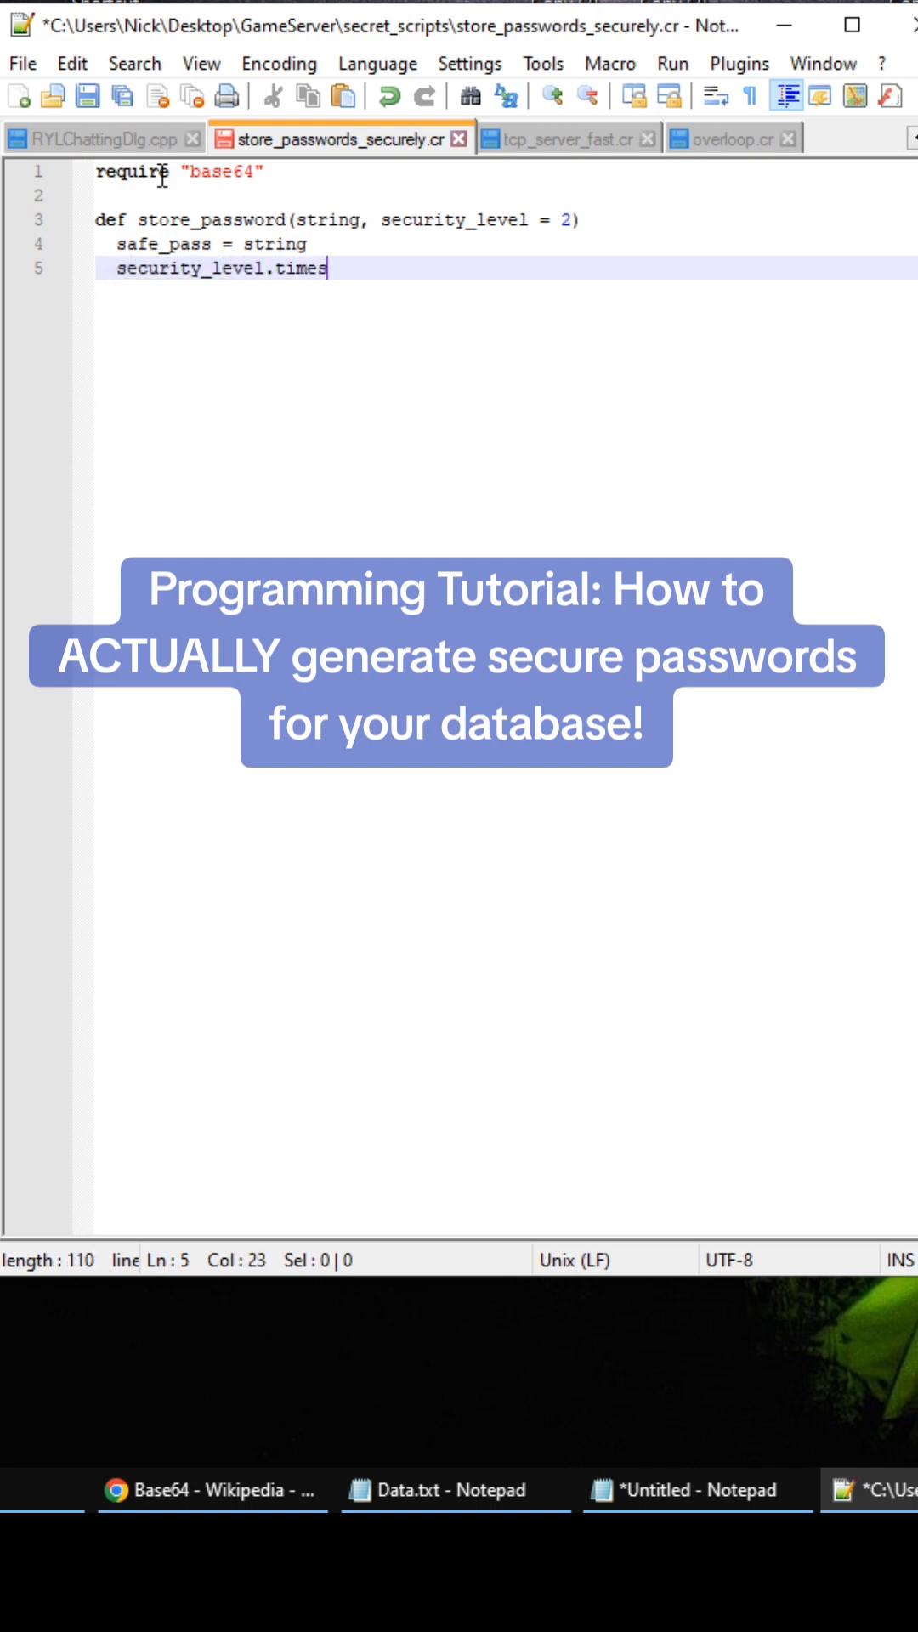
pyautogui.write('do |i|')
# Step: Add a security_level.times do |i| loop assigning safe_pass = Base64.encode(safe_pass)
pyautogui.press('Return')
pyautogui.press('Tab')
pyautogui.write('safe_')
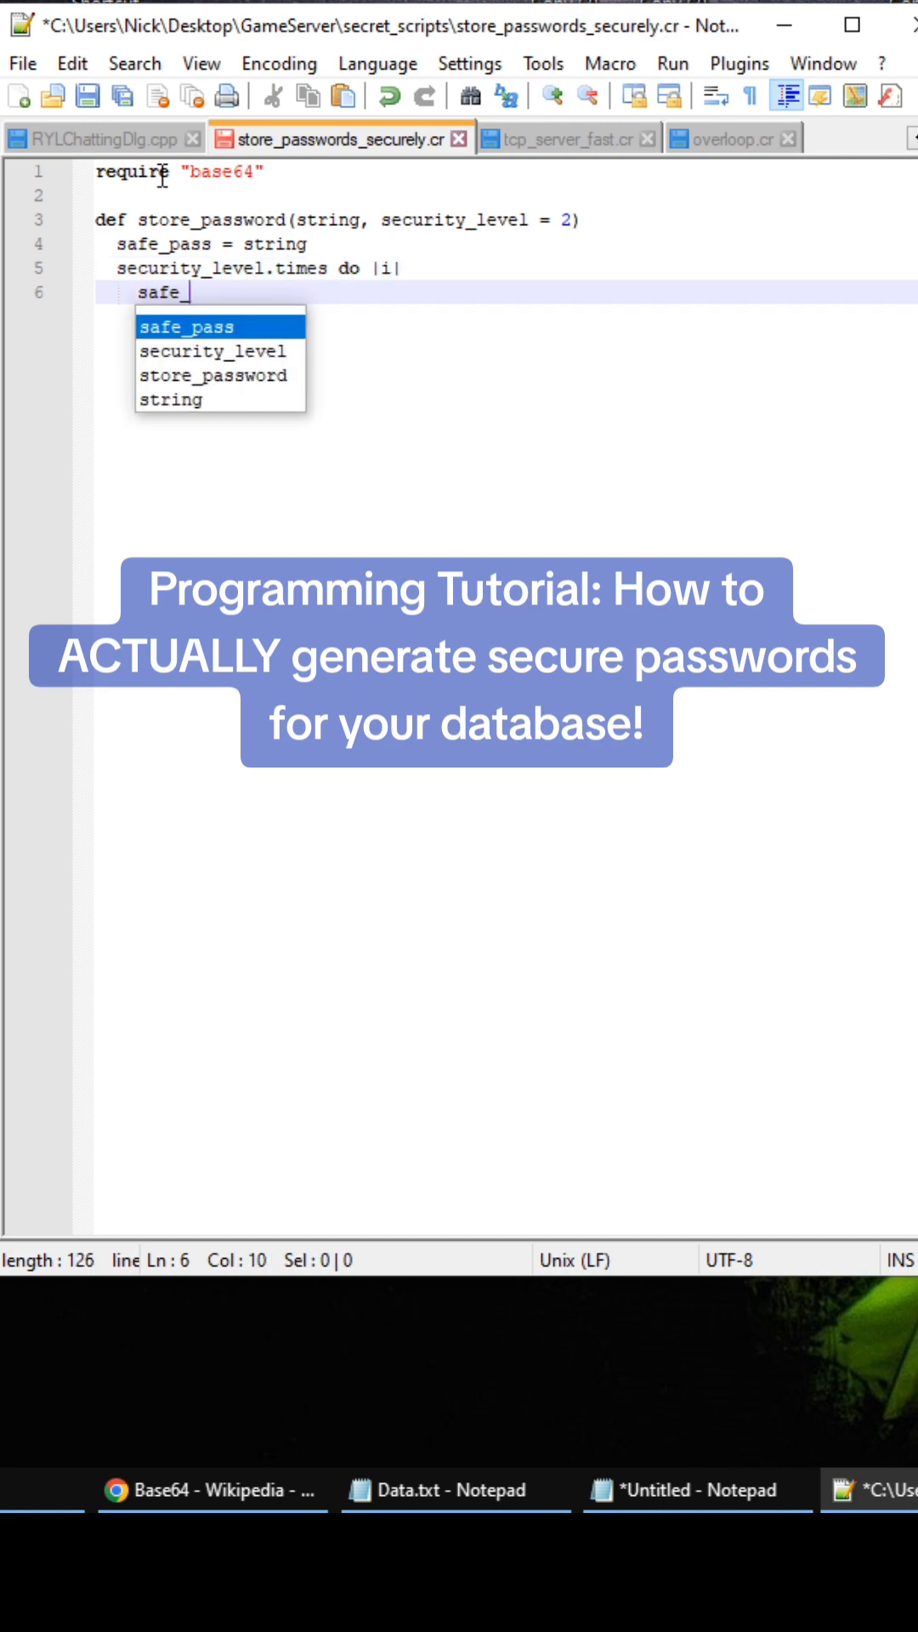
pyautogui.write('pass = Base6')
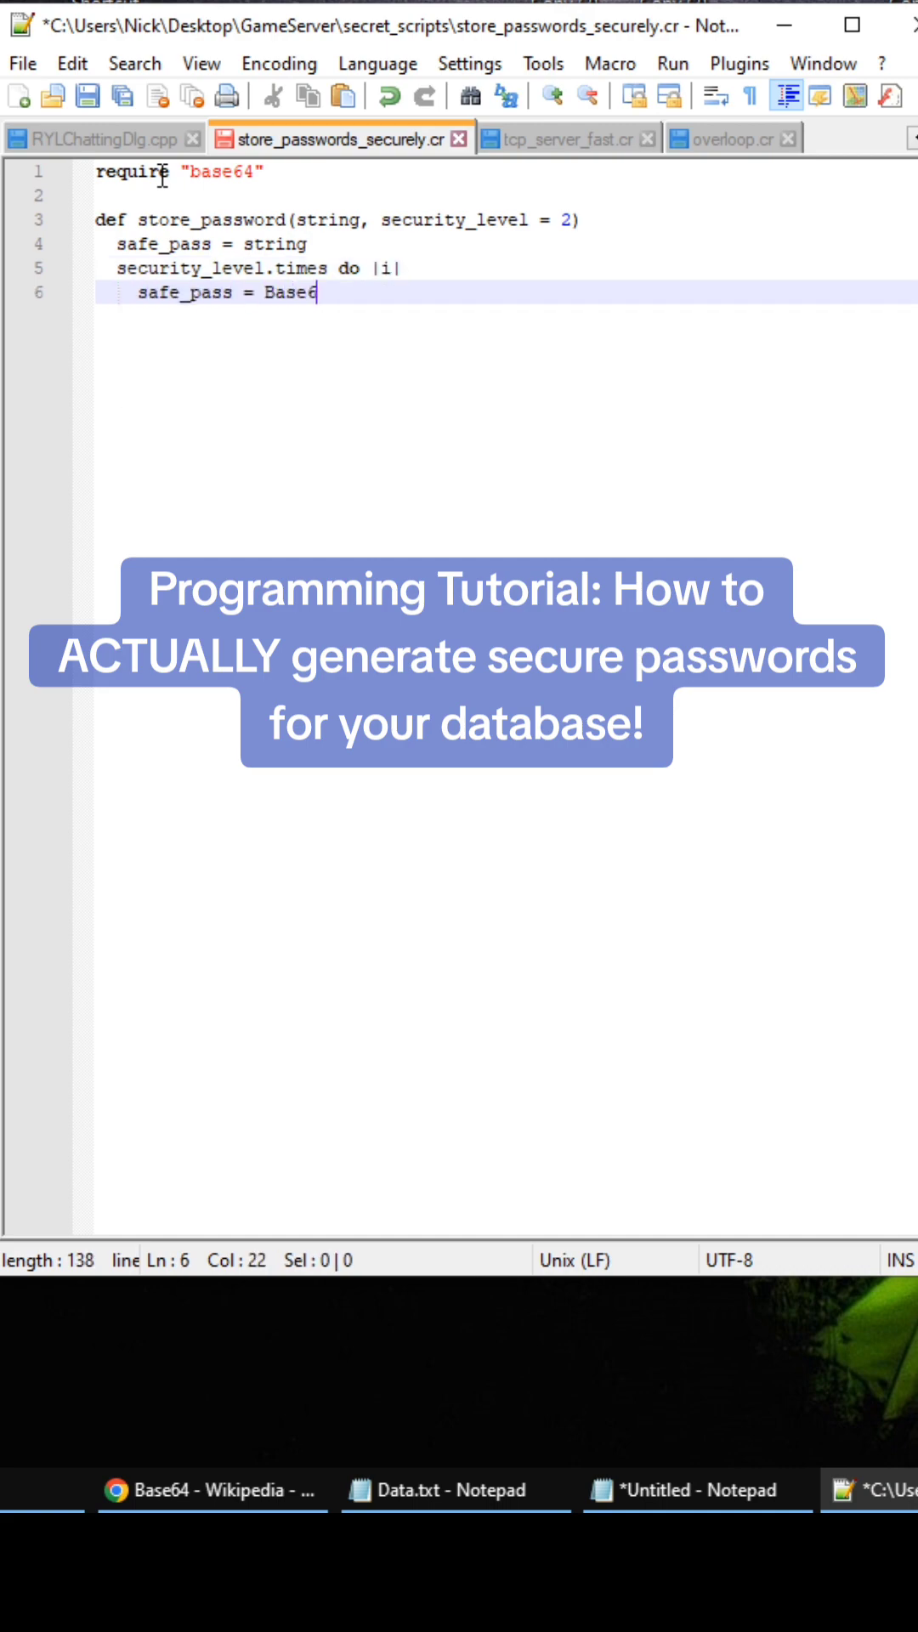
pyautogui.write('4.encode(saf')
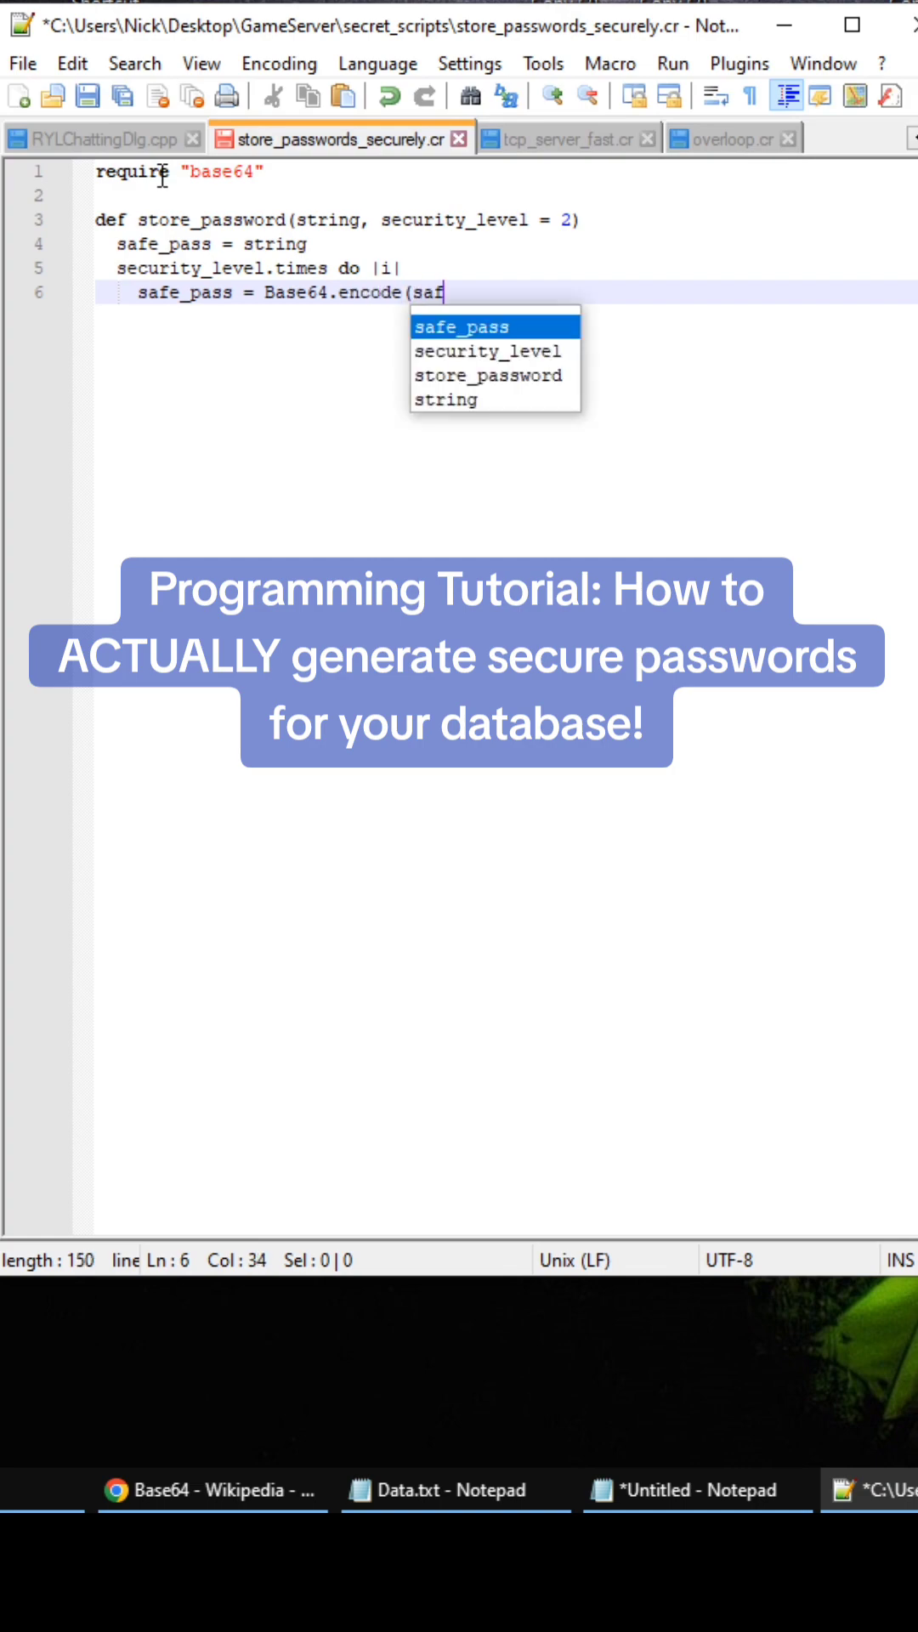
pyautogui.write('e_pass)')
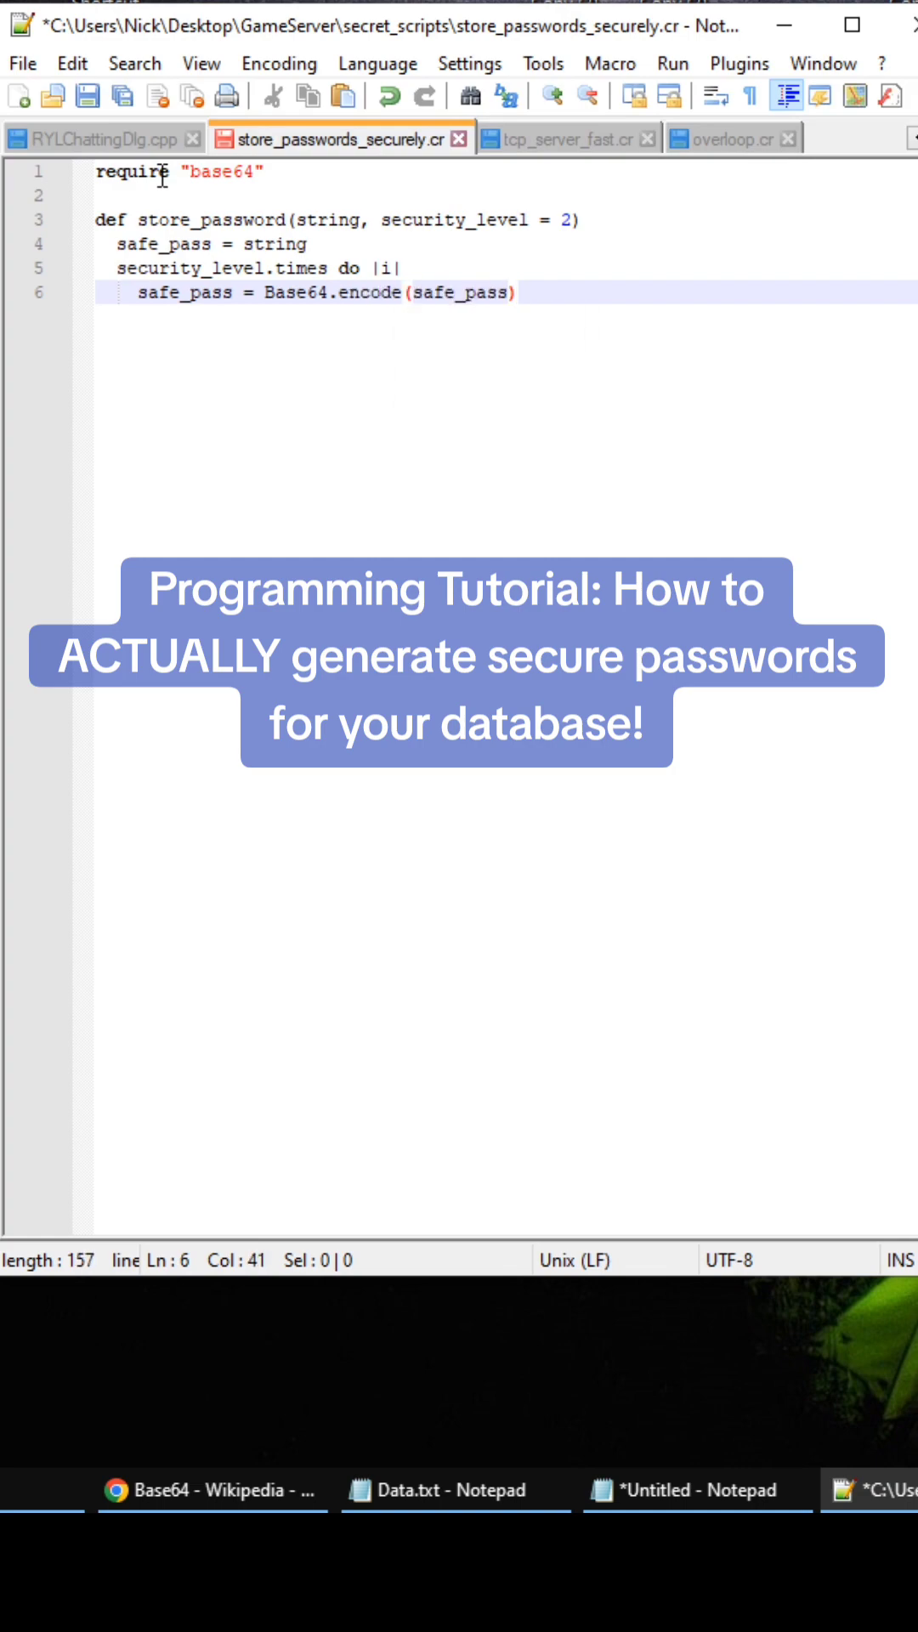
pyautogui.press('Return')
# Step: Close the loop with end, return safe_pass, and close the method with end
pyautogui.press('BackSpace')
pyautogui.press('BackSpace')
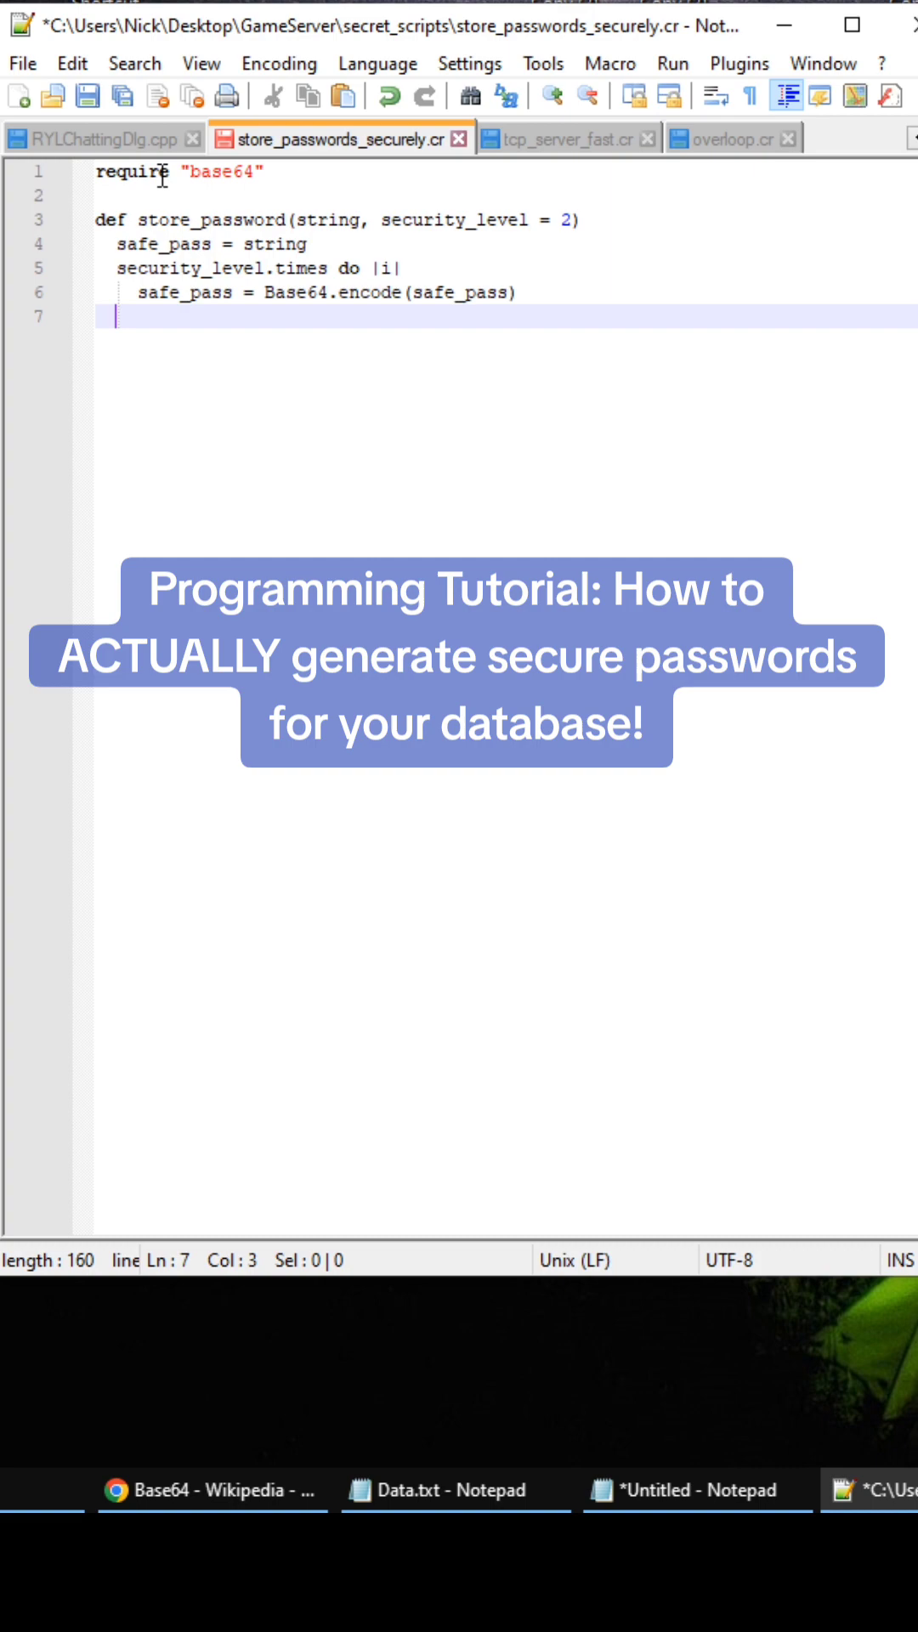
pyautogui.write('end')
pyautogui.press('BackSpace')
pyautogui.press('Return')
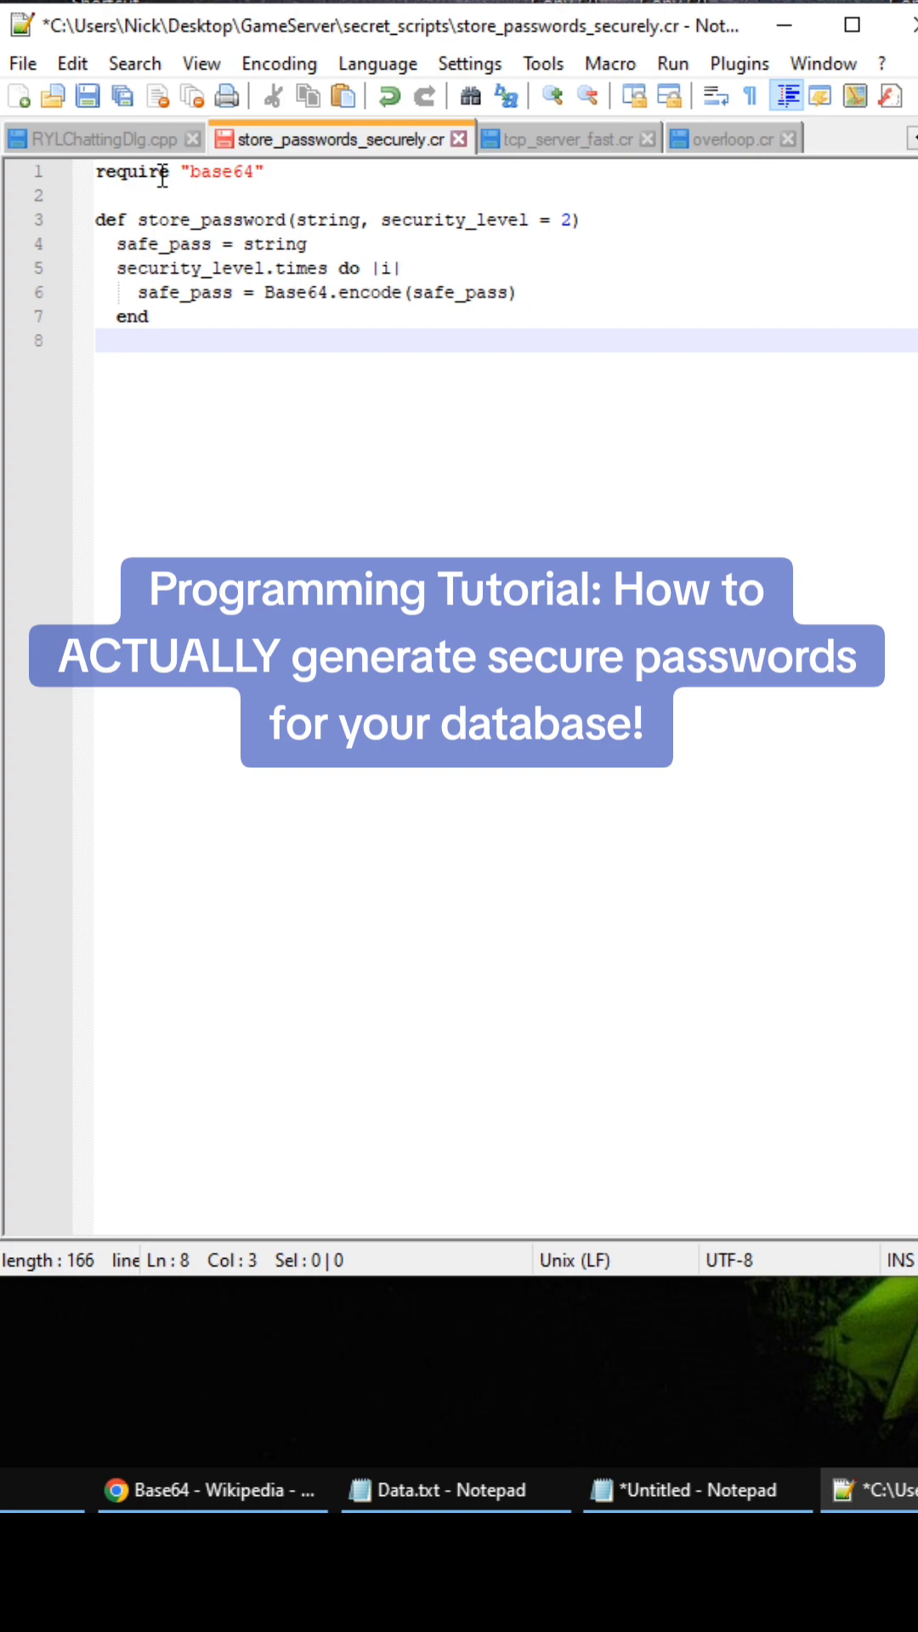
pyautogui.write('saf')
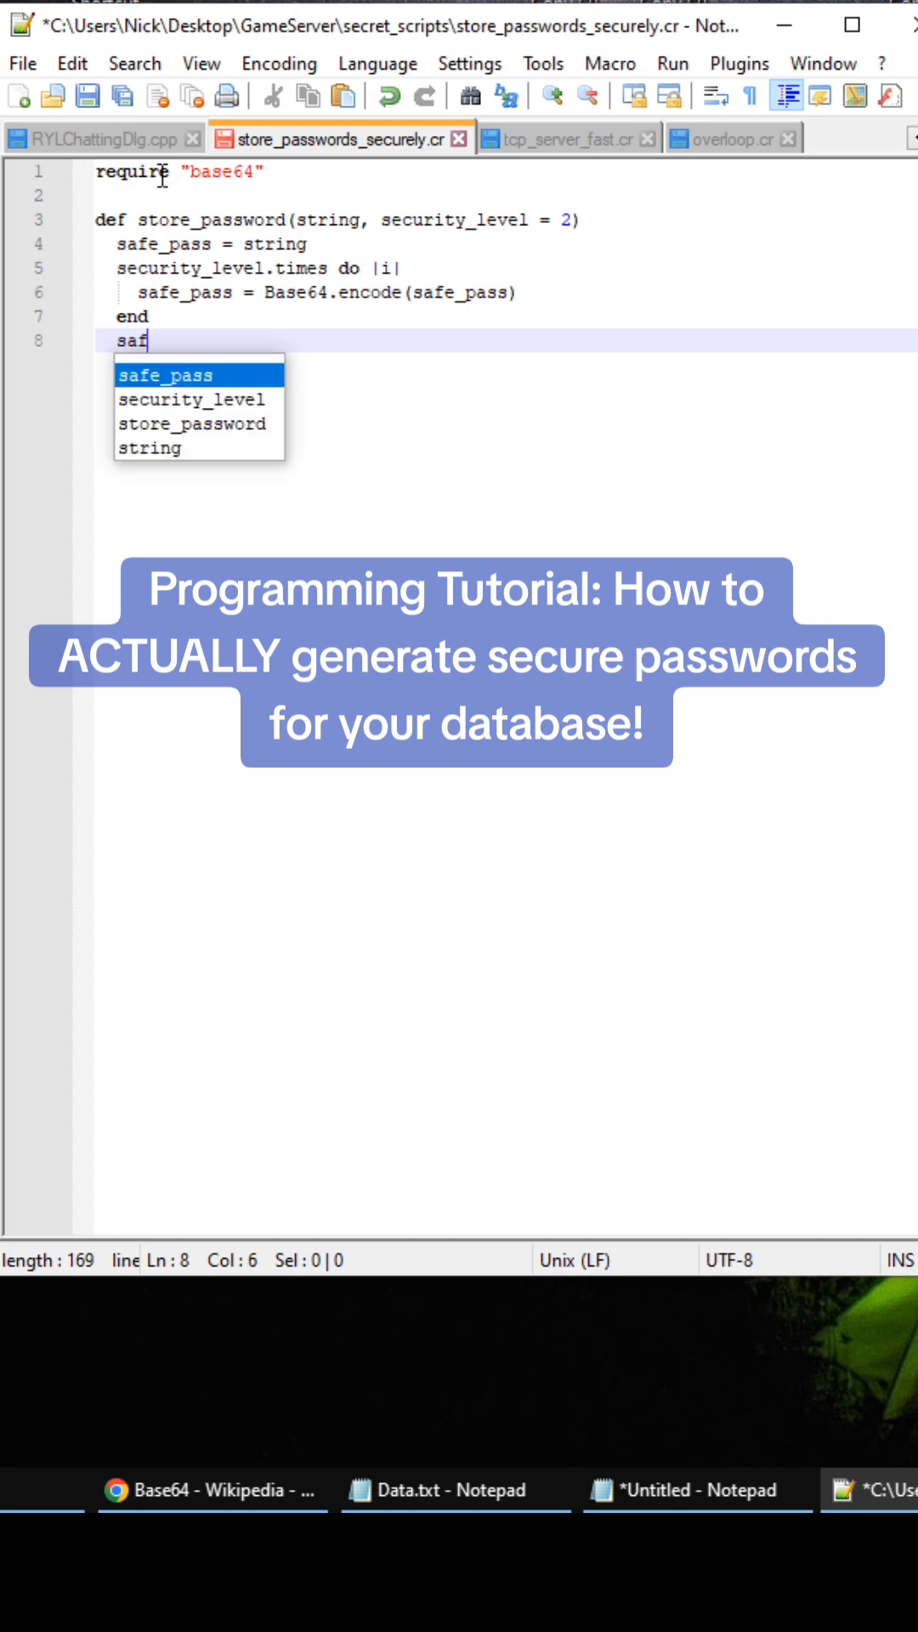
pyautogui.write('e_')
pyautogui.write('pass')
pyautogui.press('BackSpace')
pyautogui.press('Return')
pyautogui.write('end')
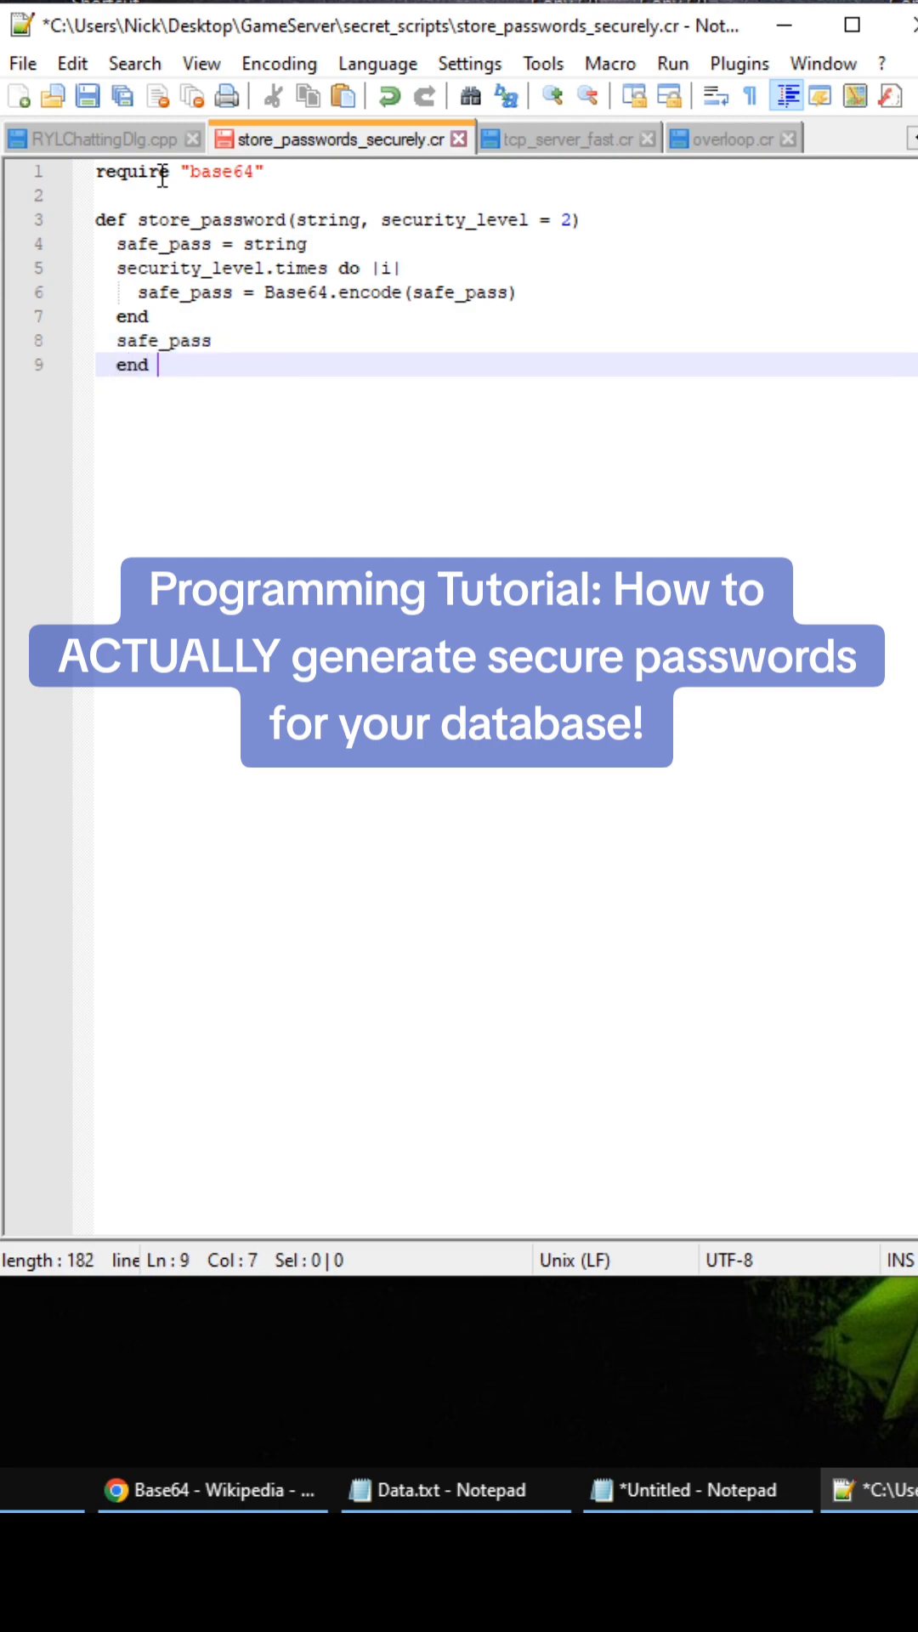
pyautogui.press('Return')
pyautogui.press('Return')
pyautogui.press('Return')
pyautogui.press('BackSpace')
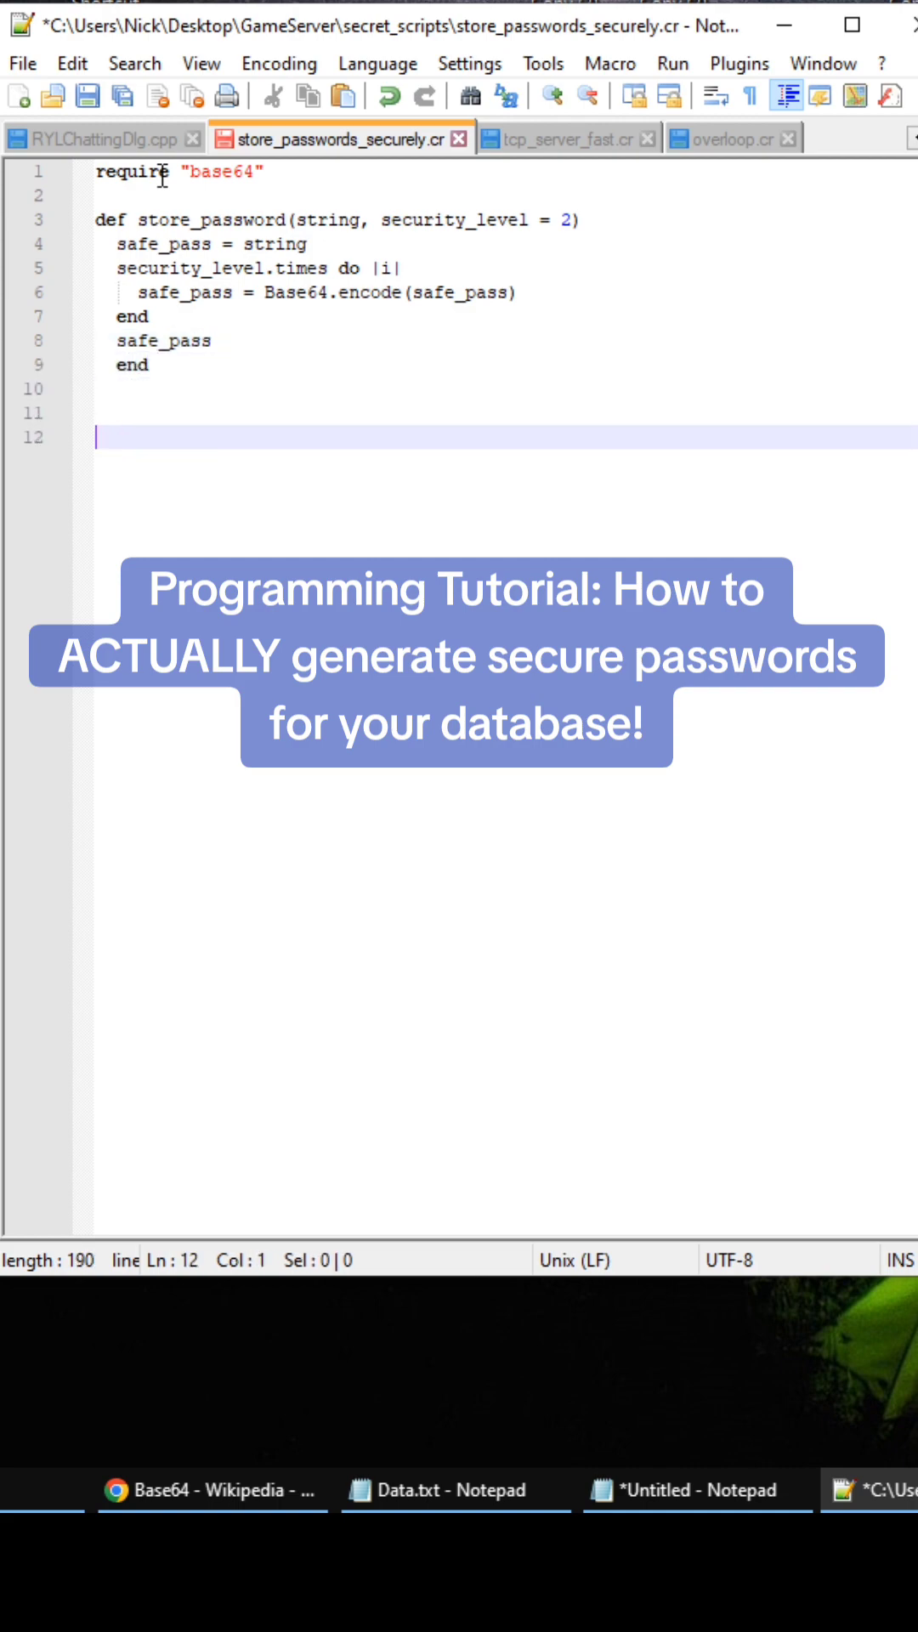
# Step: Run the CrystalFormatter macro to reindent the whole script
pyautogui.click(609, 63)
pyautogui.click(652, 363)
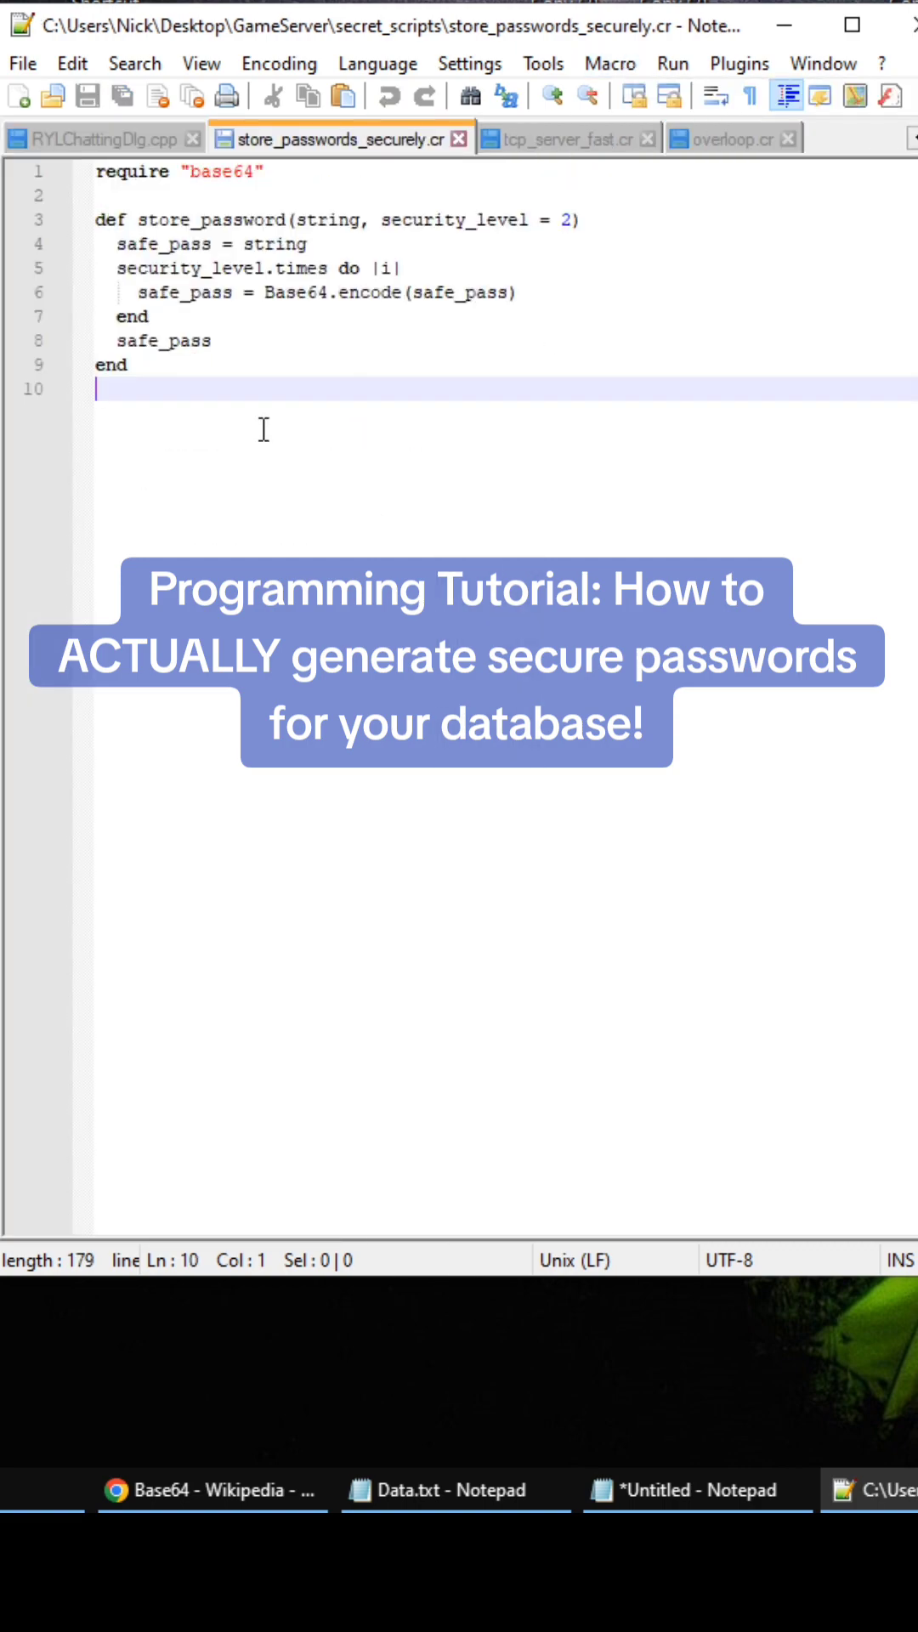
pyautogui.press('Return')
pyautogui.press('Return')
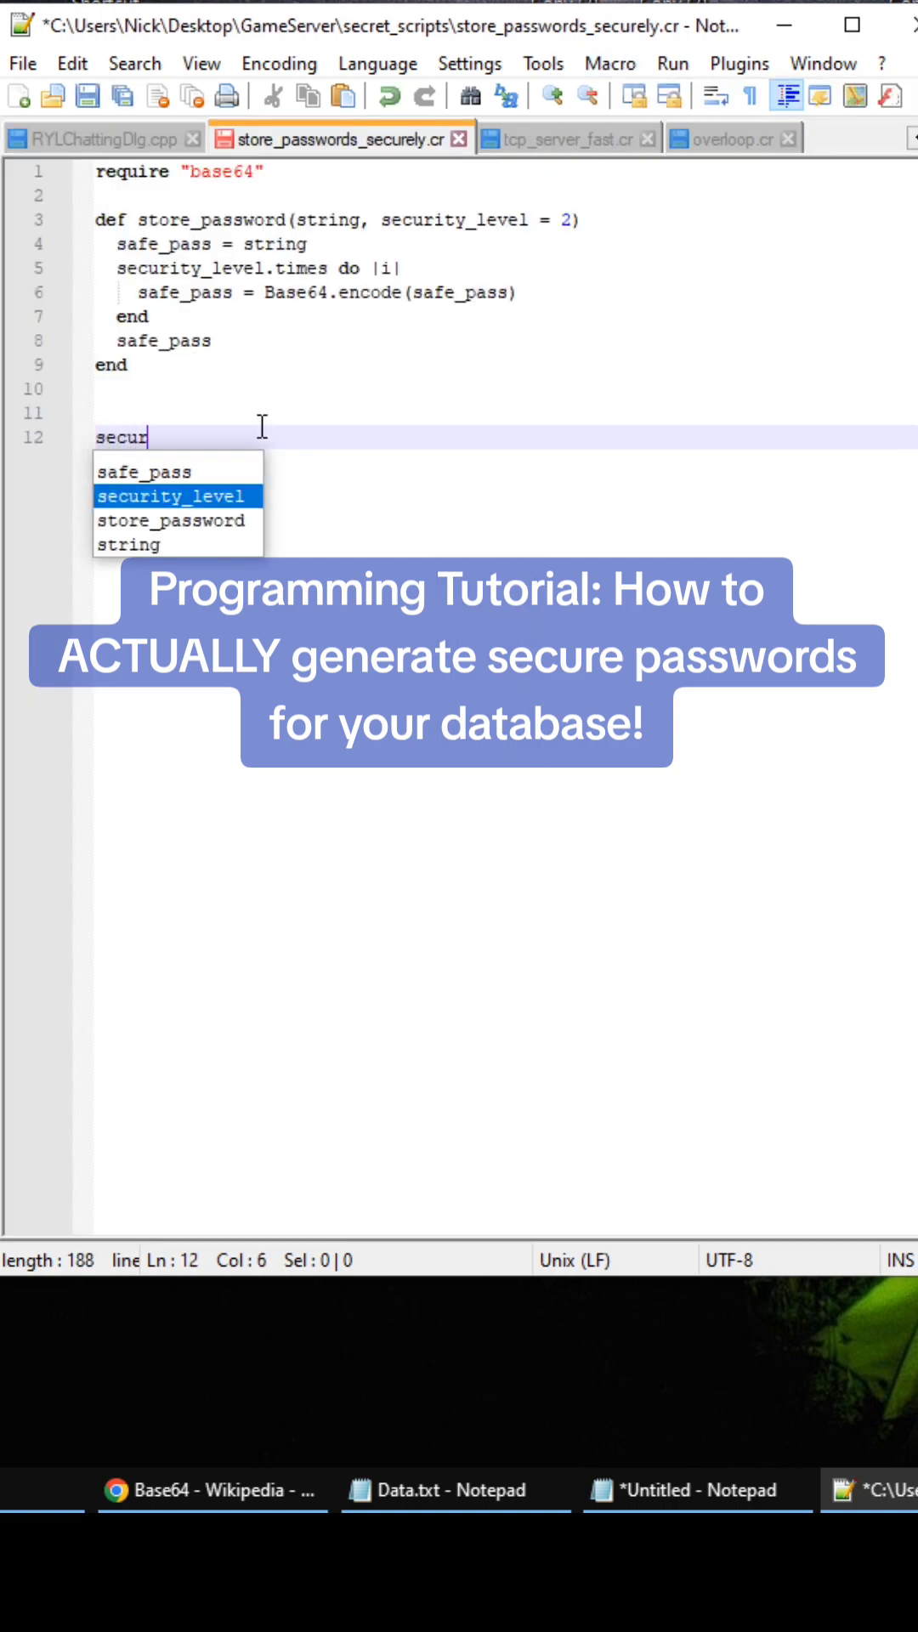
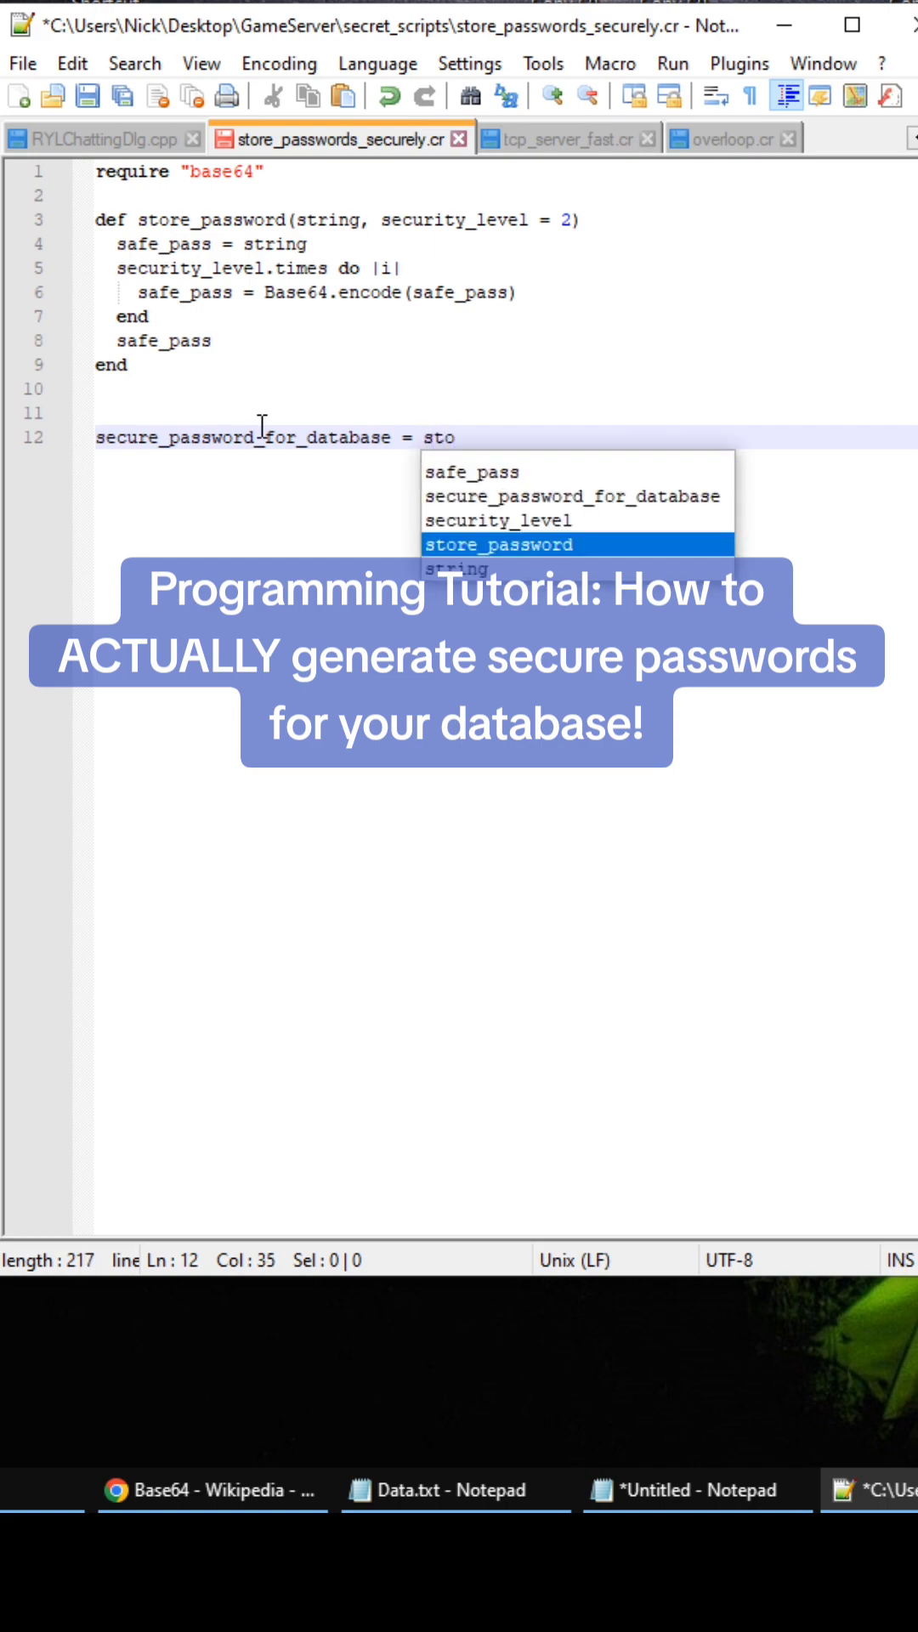
pyautogui.press('Return')
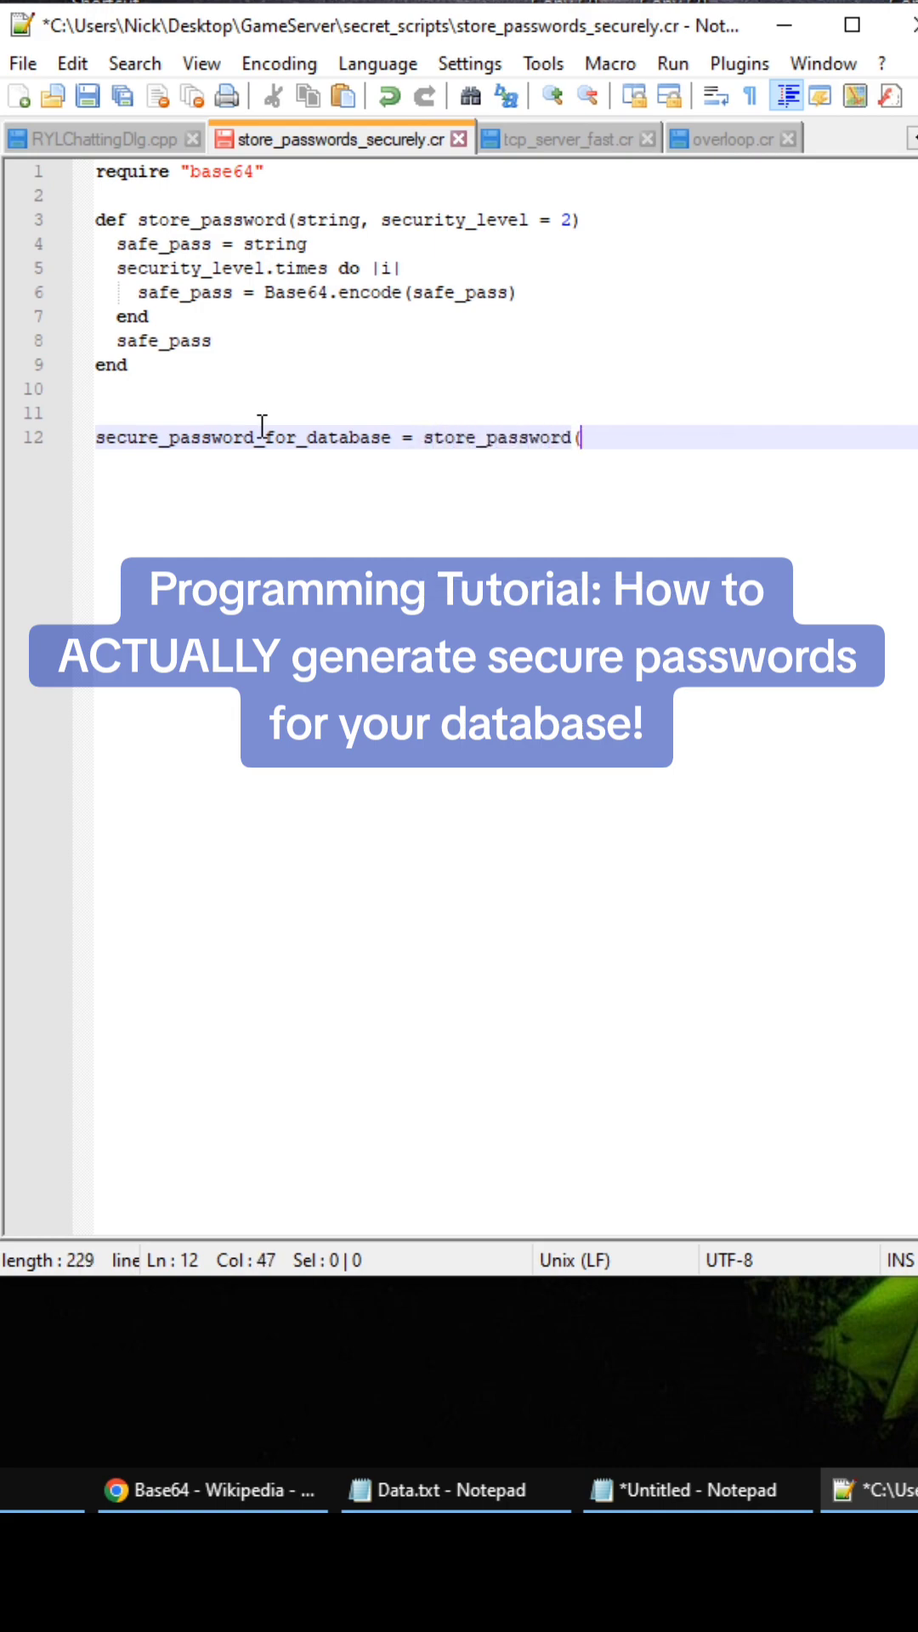
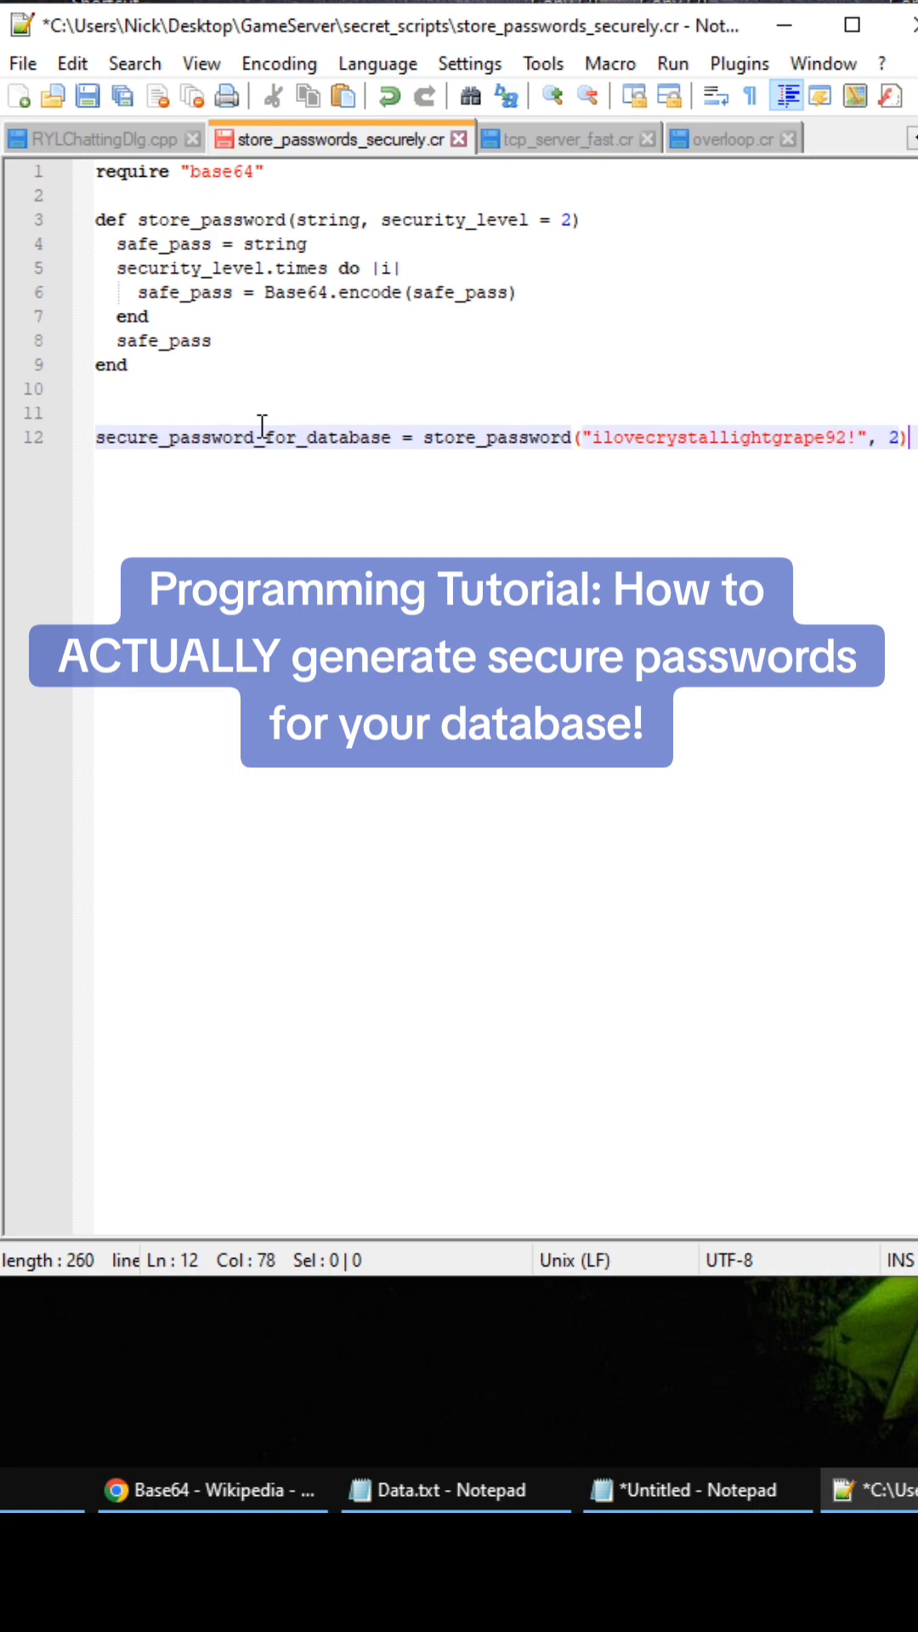
pyautogui.press('Return')
pyautogui.press('Return')
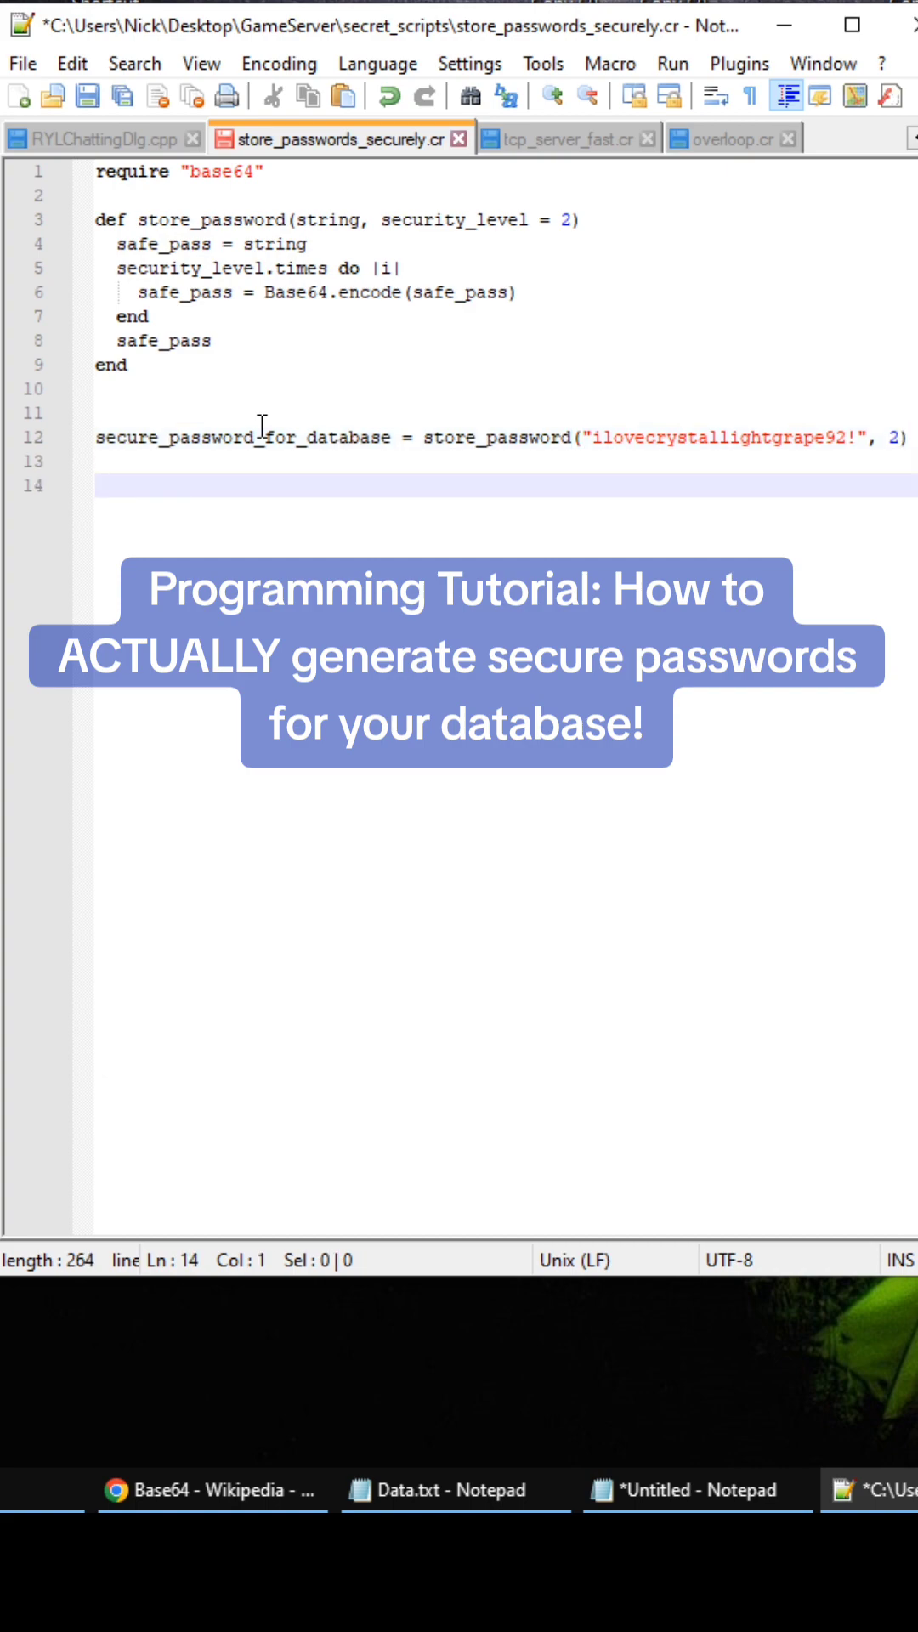
# Step: Add puts secure_password_for_database on line 14 by pasting the variable name, then save
pyautogui.click(249, 437)
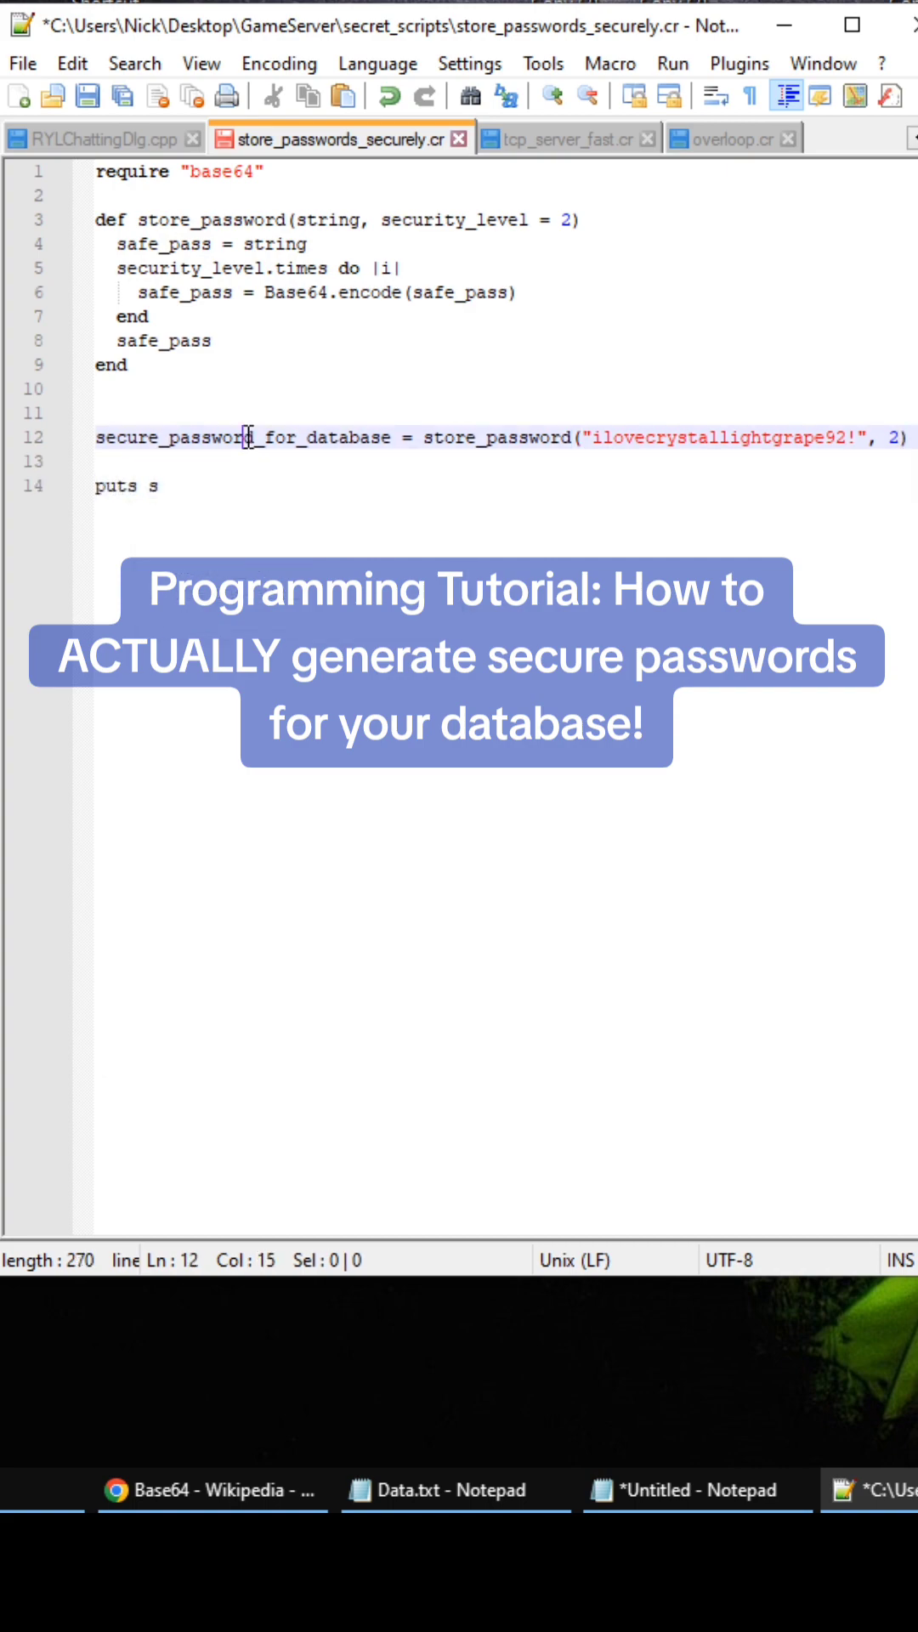
pyautogui.doubleClick(249, 436)
pyautogui.hotkey('ctrl', 'c')
pyautogui.click(223, 485)
pyautogui.press('BackSpace')
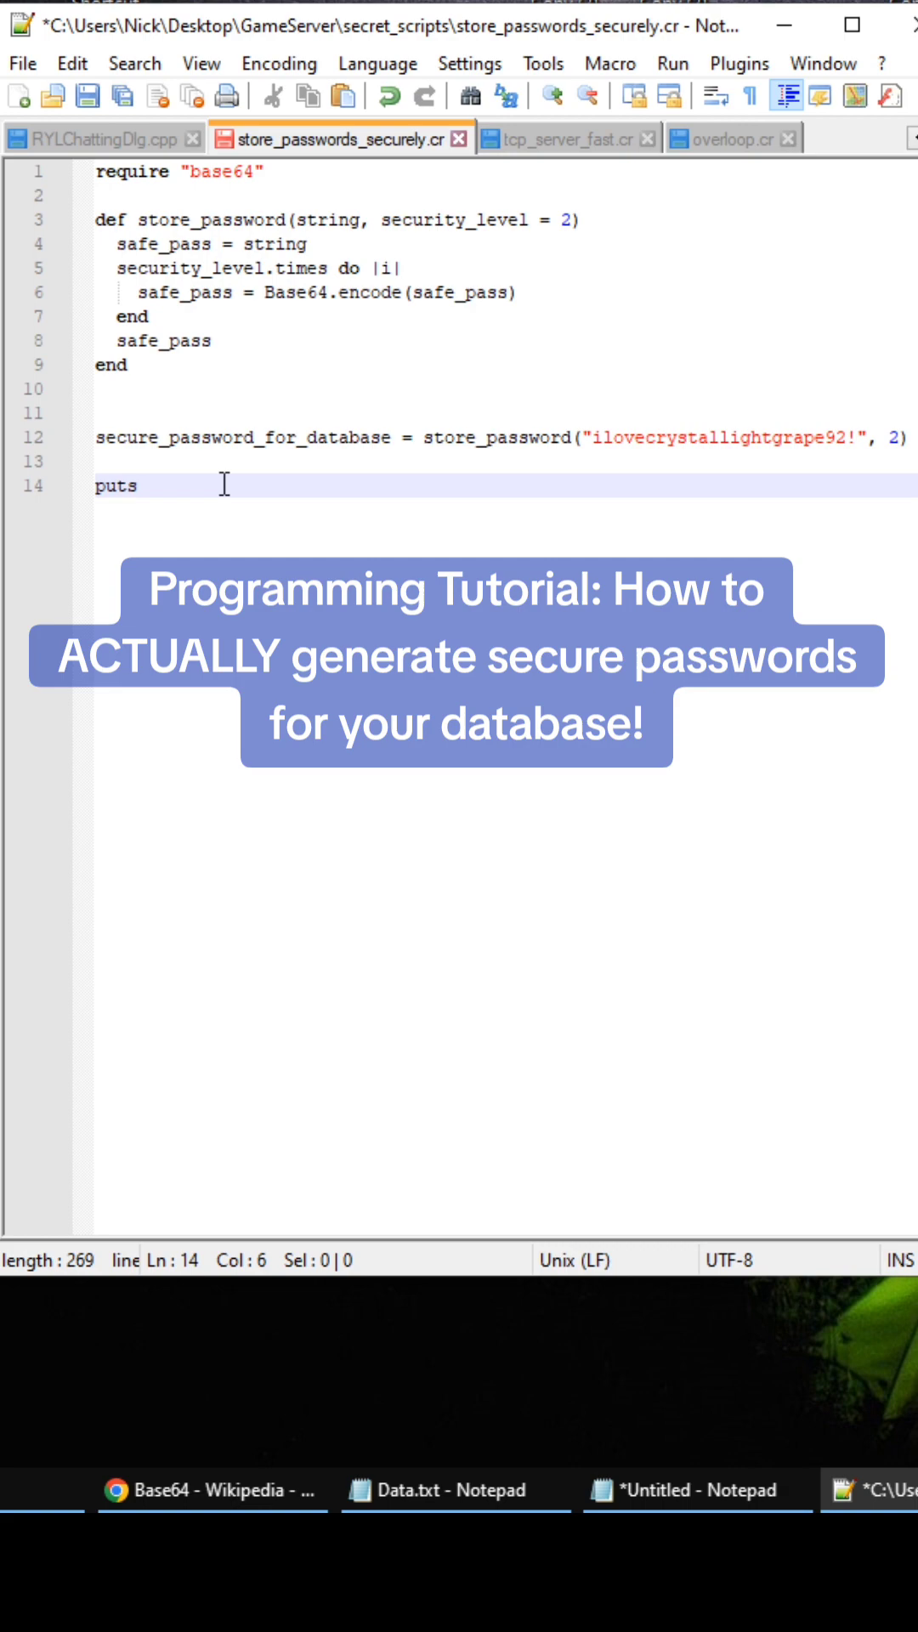
pyautogui.hotkey('ctrl', 'v')
pyautogui.hotkey('ctrl', 's')
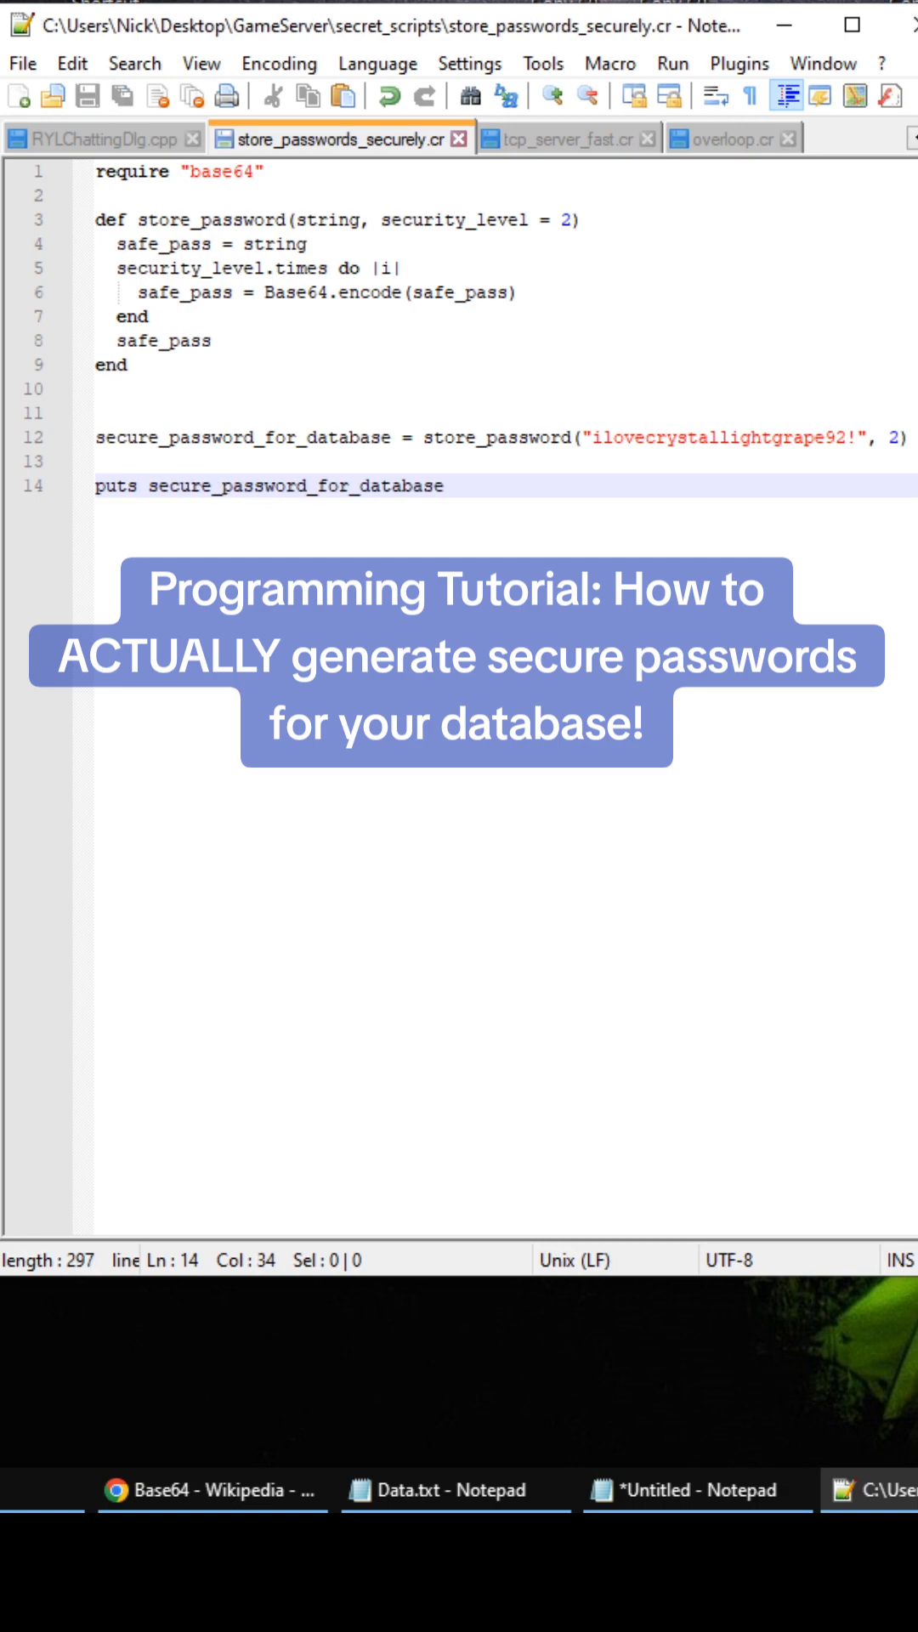
# Step: Run crystal secret_scripts/store_passwords_securely.cr in the WSL terminal and inspect the Base64 output
pyautogui.hotkey('alt', 'Tab')
pyautogui.write('cryst')
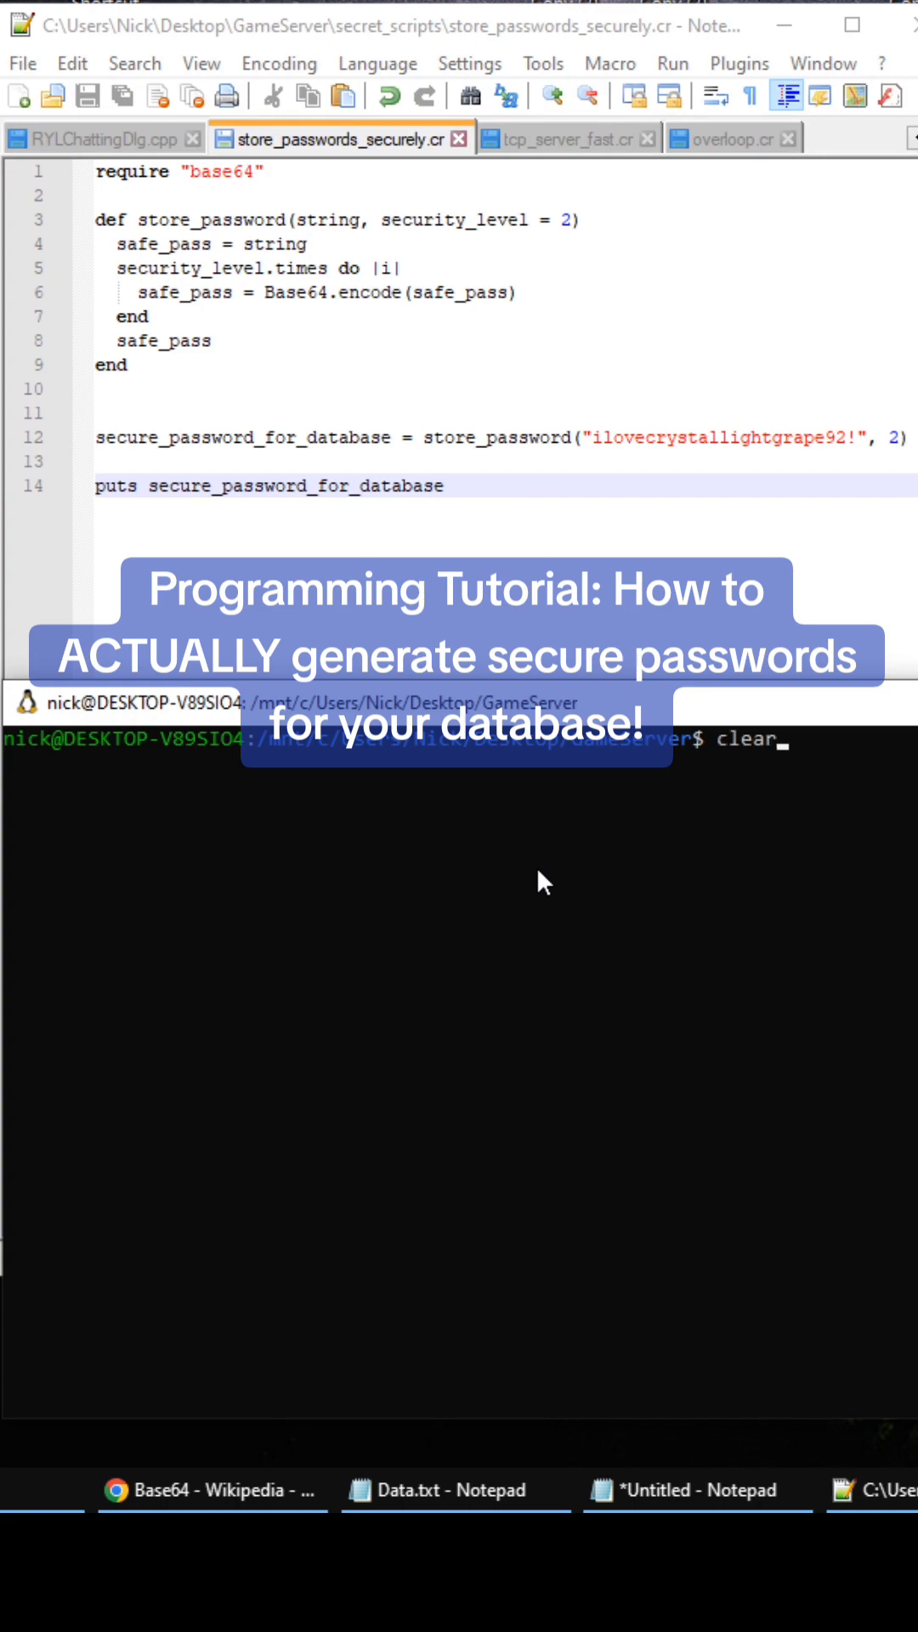
pyautogui.write('al secret_scripts/store_passwords_securely.cr')
pyautogui.press('Return')
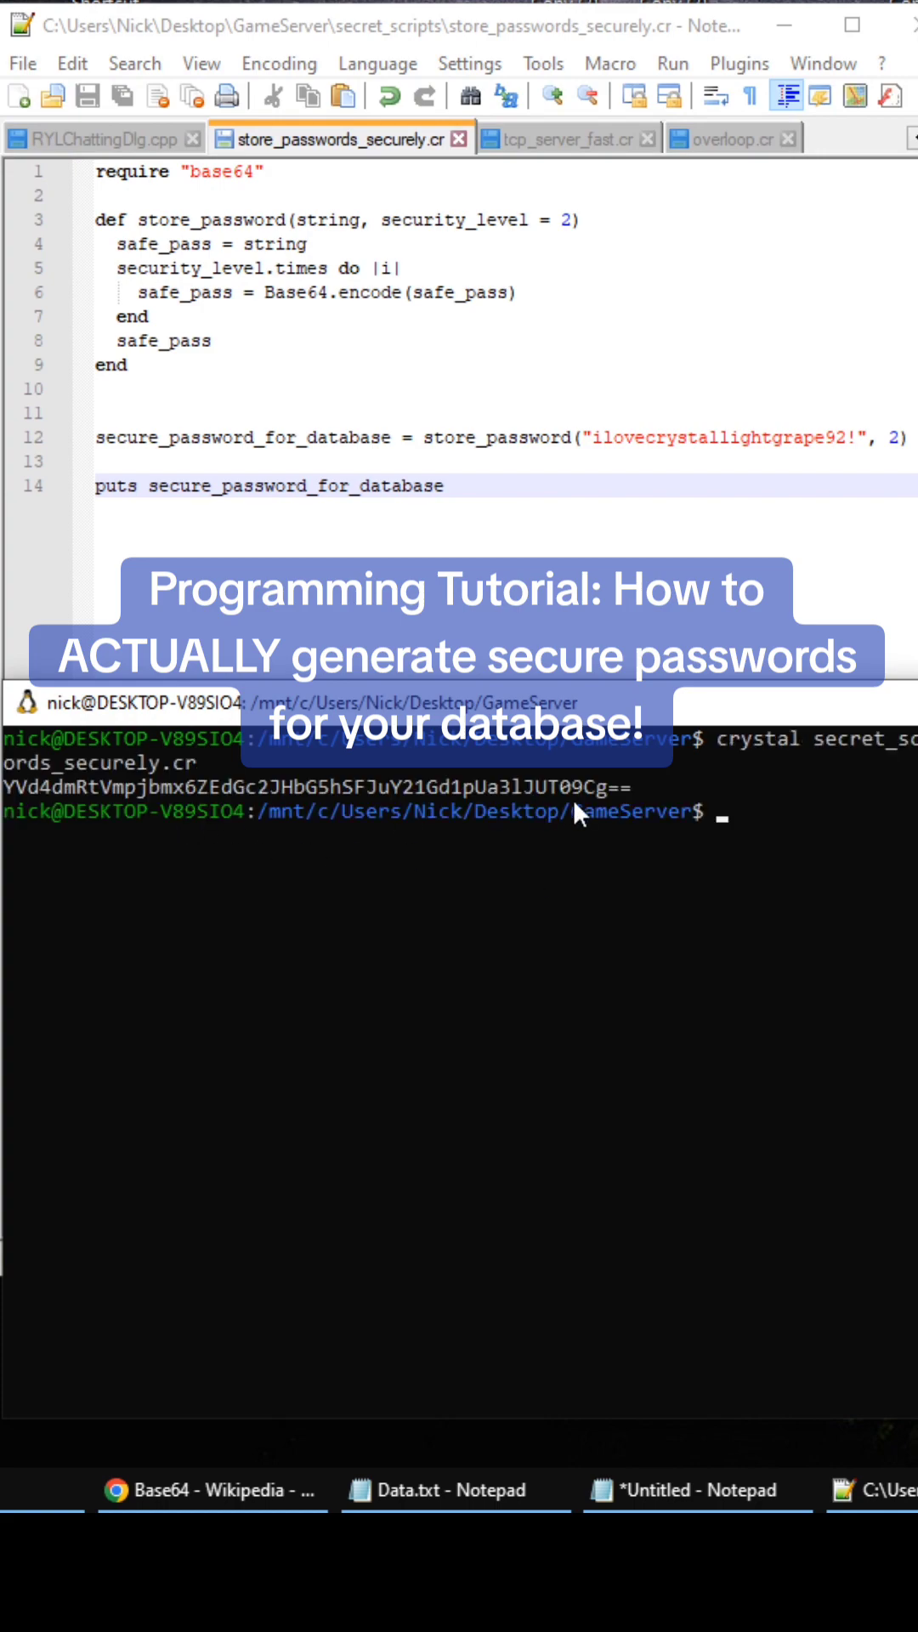
pyautogui.click(627, 787)
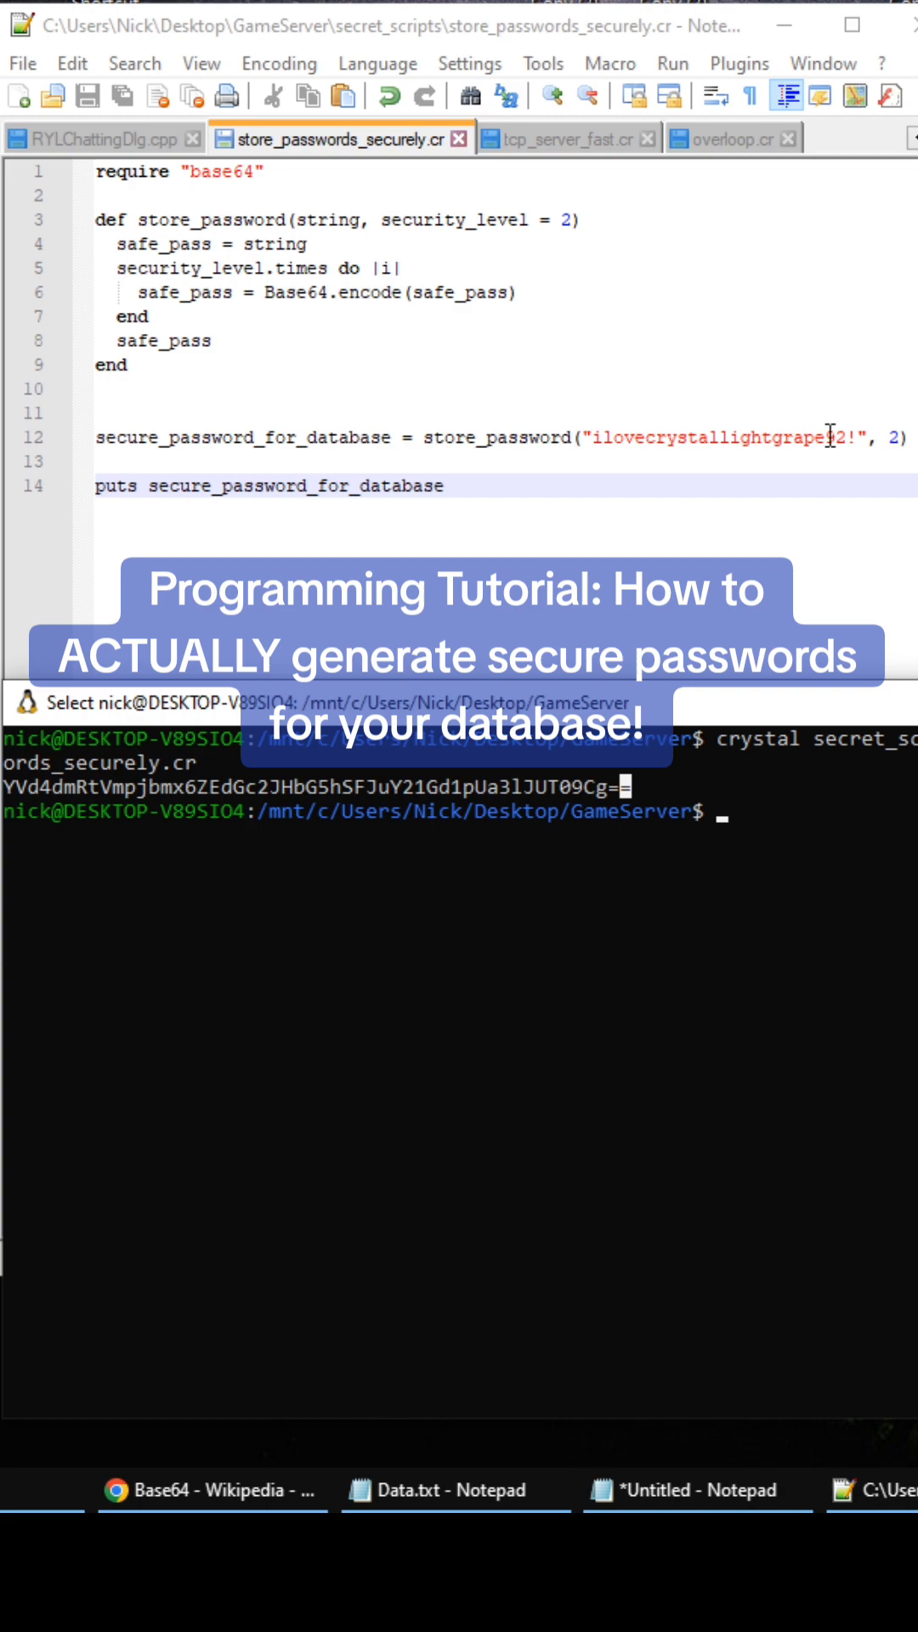
# Step: Change the encoding level to 20, save, and rerun the crystal command in the terminal
pyautogui.click(899, 438)
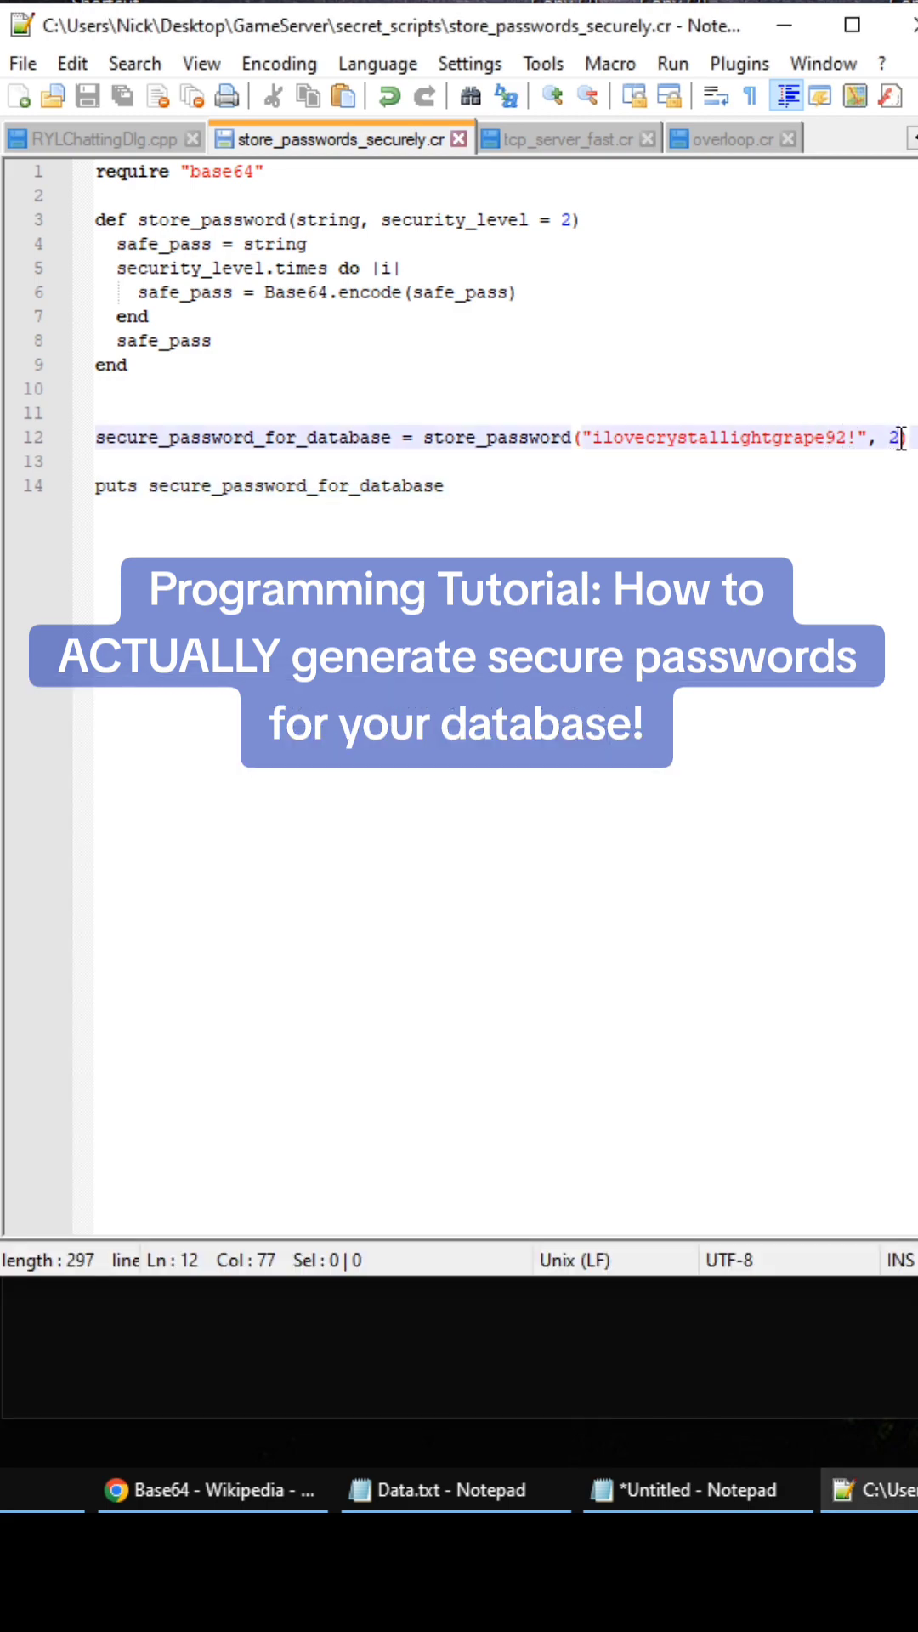
pyautogui.write('0')
pyautogui.hotkey('ctrl', 's')
pyautogui.hotkey('alt', 'Tab')
pyautogui.press('Escape')
pyautogui.press('Up')
pyautogui.press('Return')
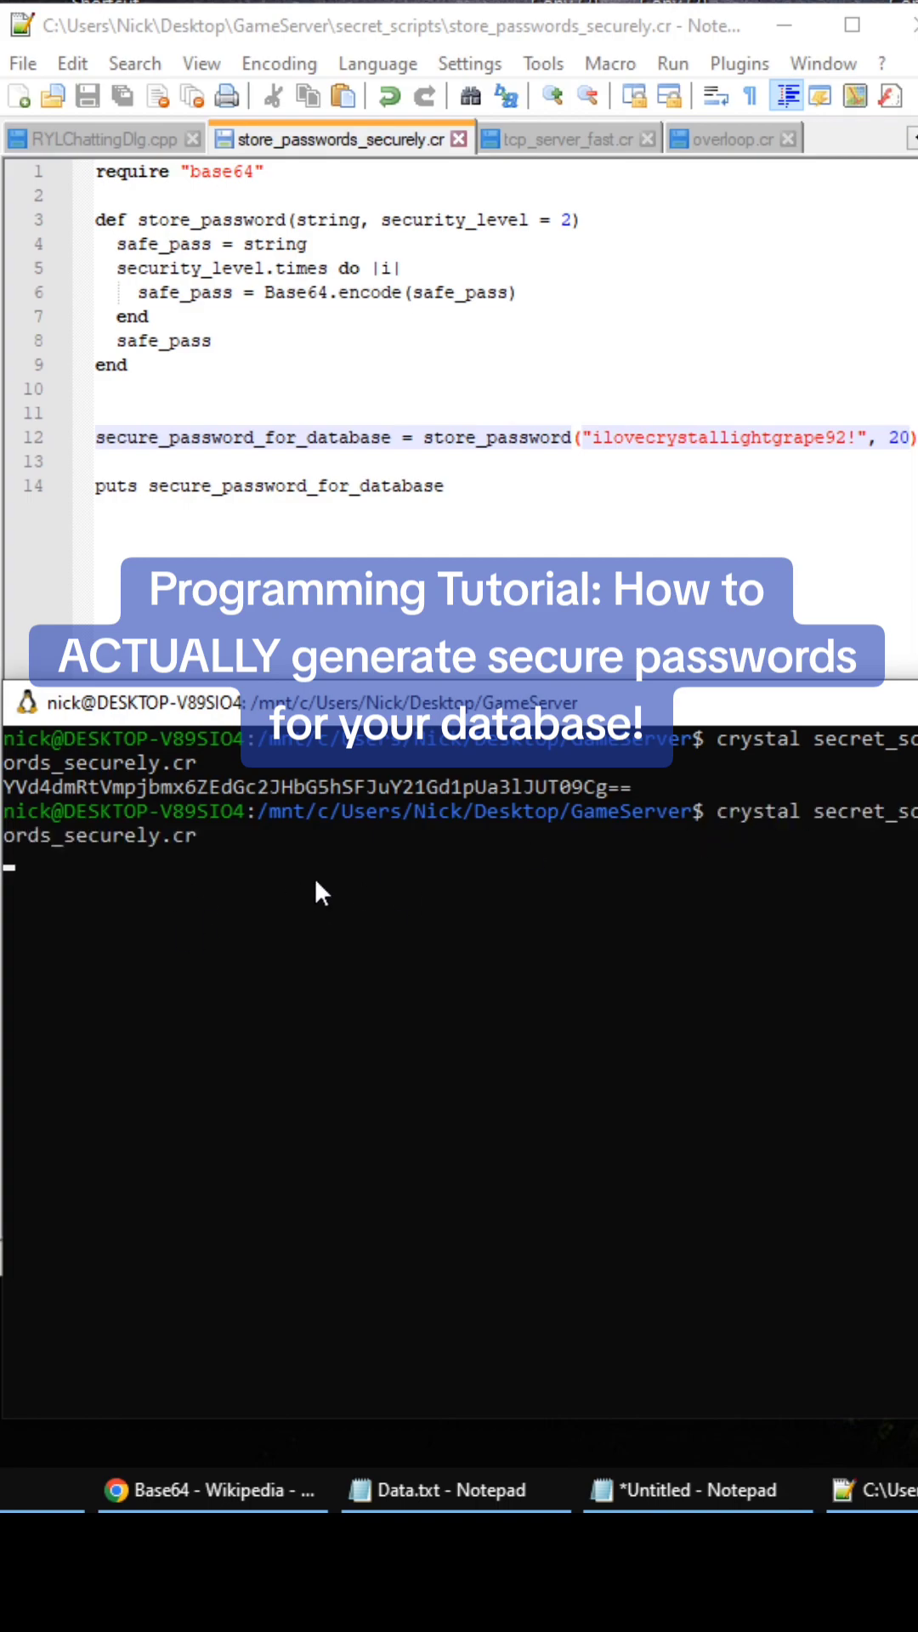
# Step: Look through the huge multi-line Base64 output, then return to the level argument in the script
pyautogui.moveTo(328, 1052); pyautogui.dragTo(451, 1147)
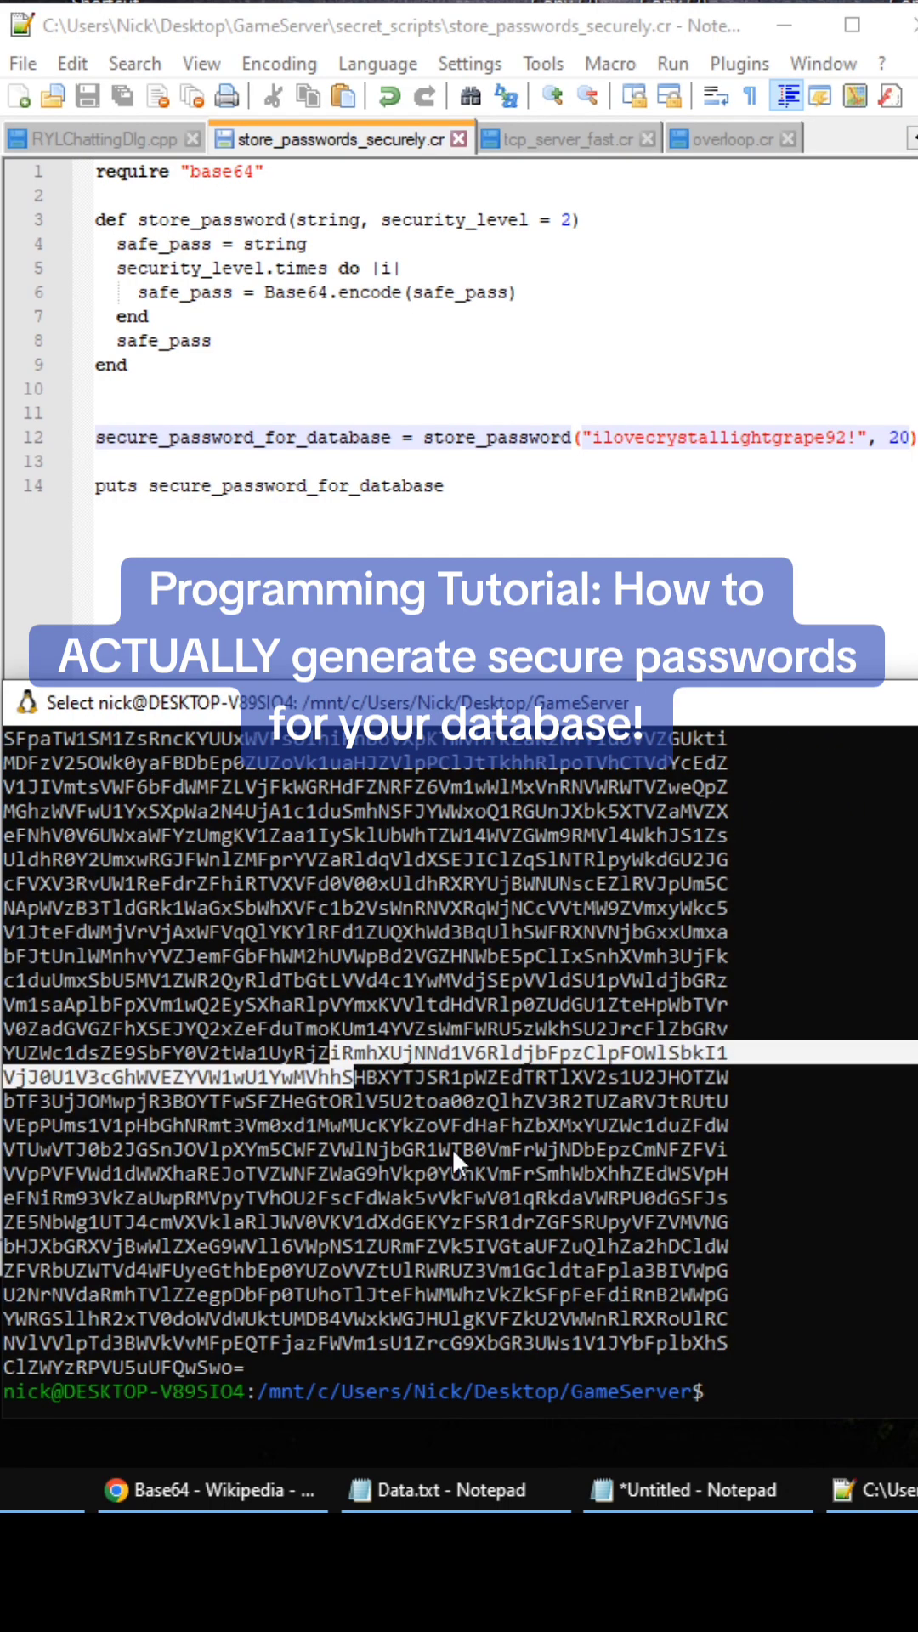
pyautogui.click(747, 1125)
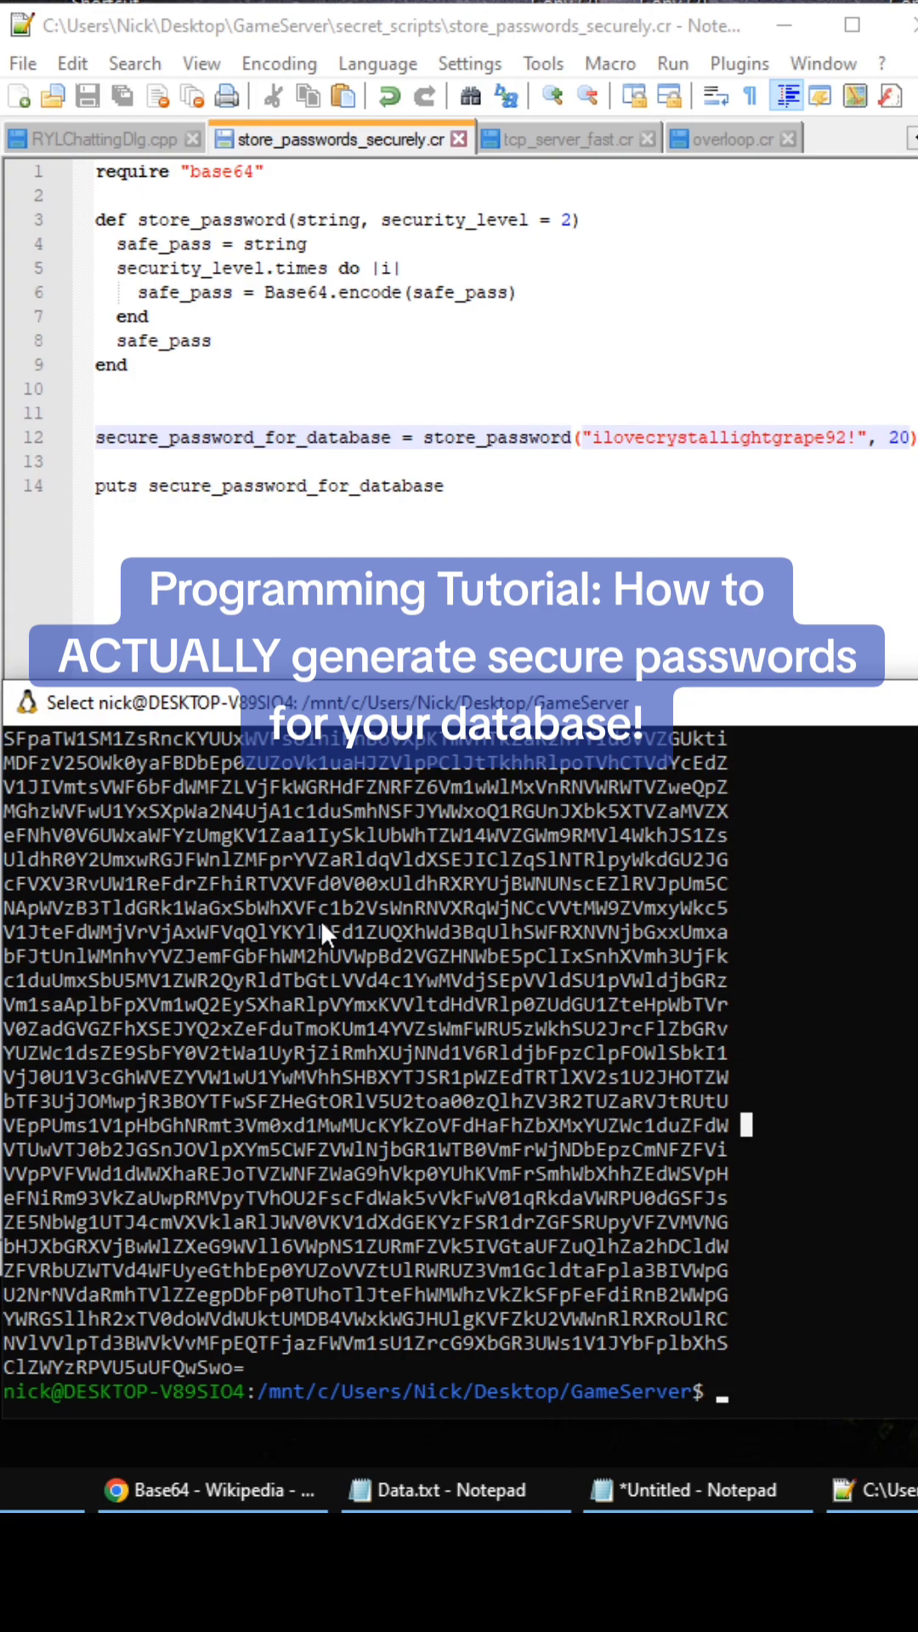
pyautogui.scroll(3, 320, 917)
pyautogui.scroll(2, 319, 917)
pyautogui.scroll(-2, 346, 922)
pyautogui.scroll(-3, 349, 946)
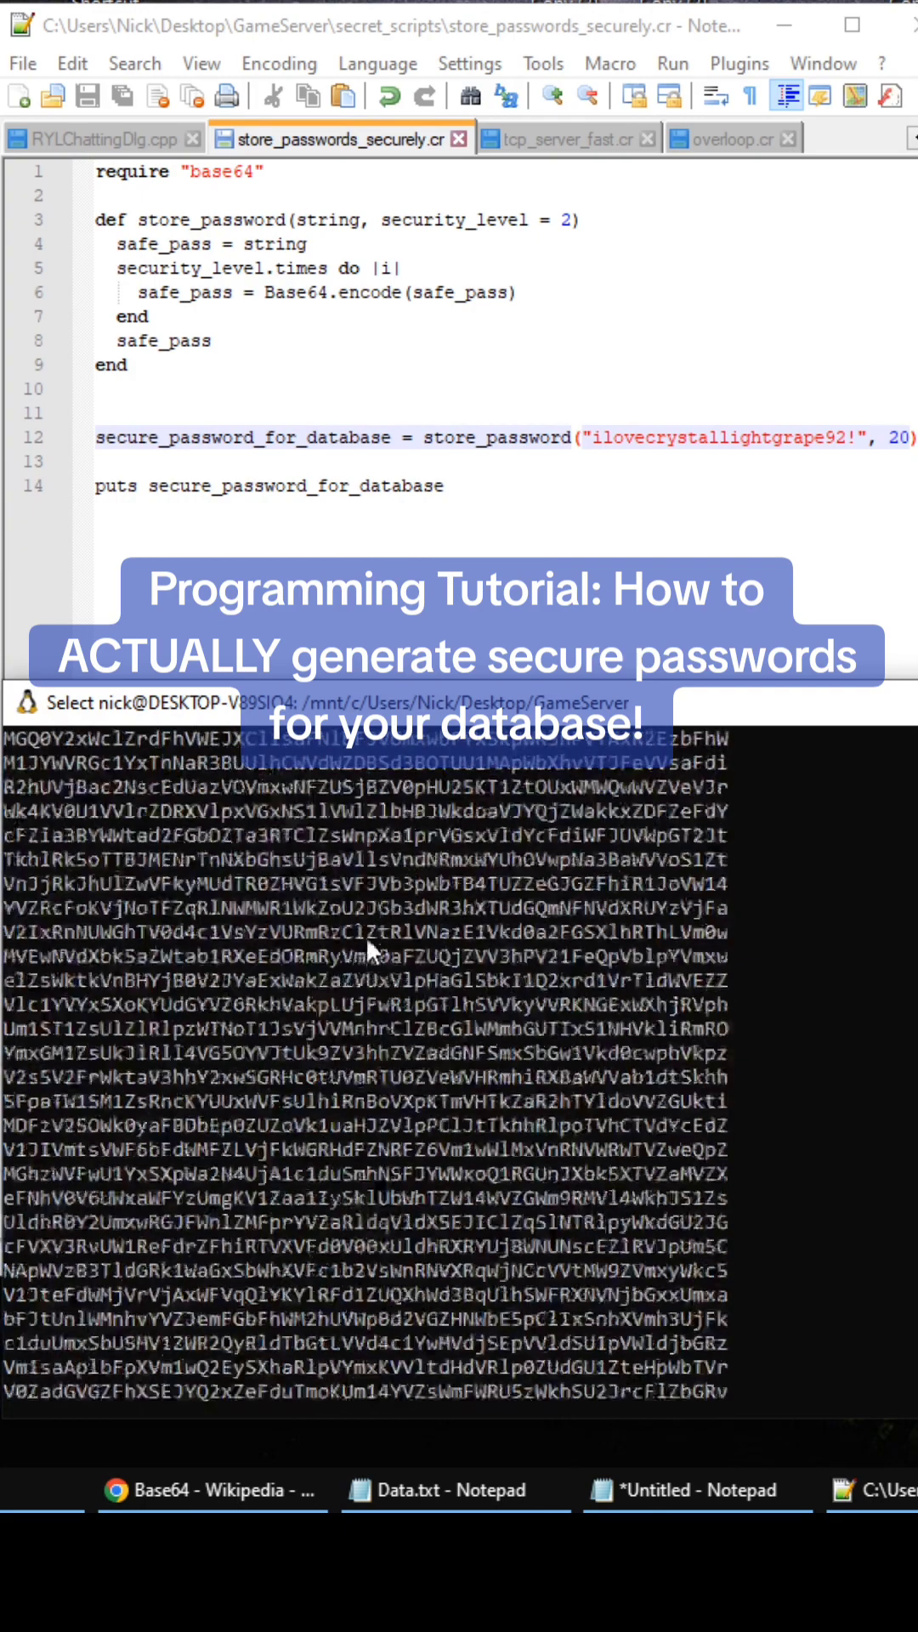
pyautogui.scroll(-3, 366, 935)
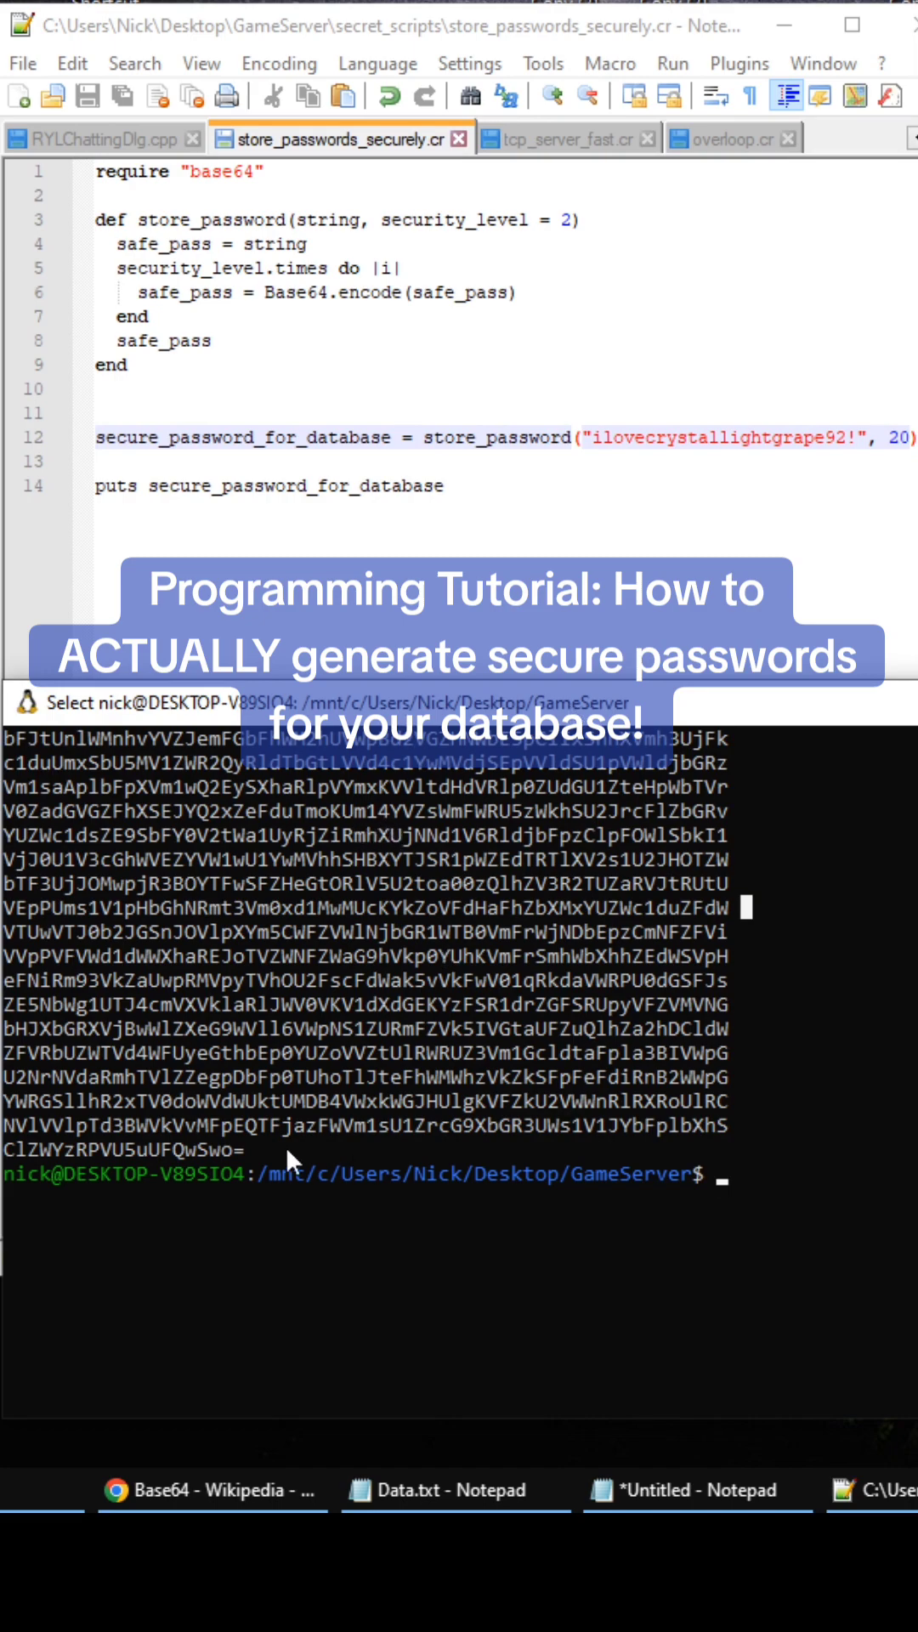
pyautogui.scroll(9, 363, 999)
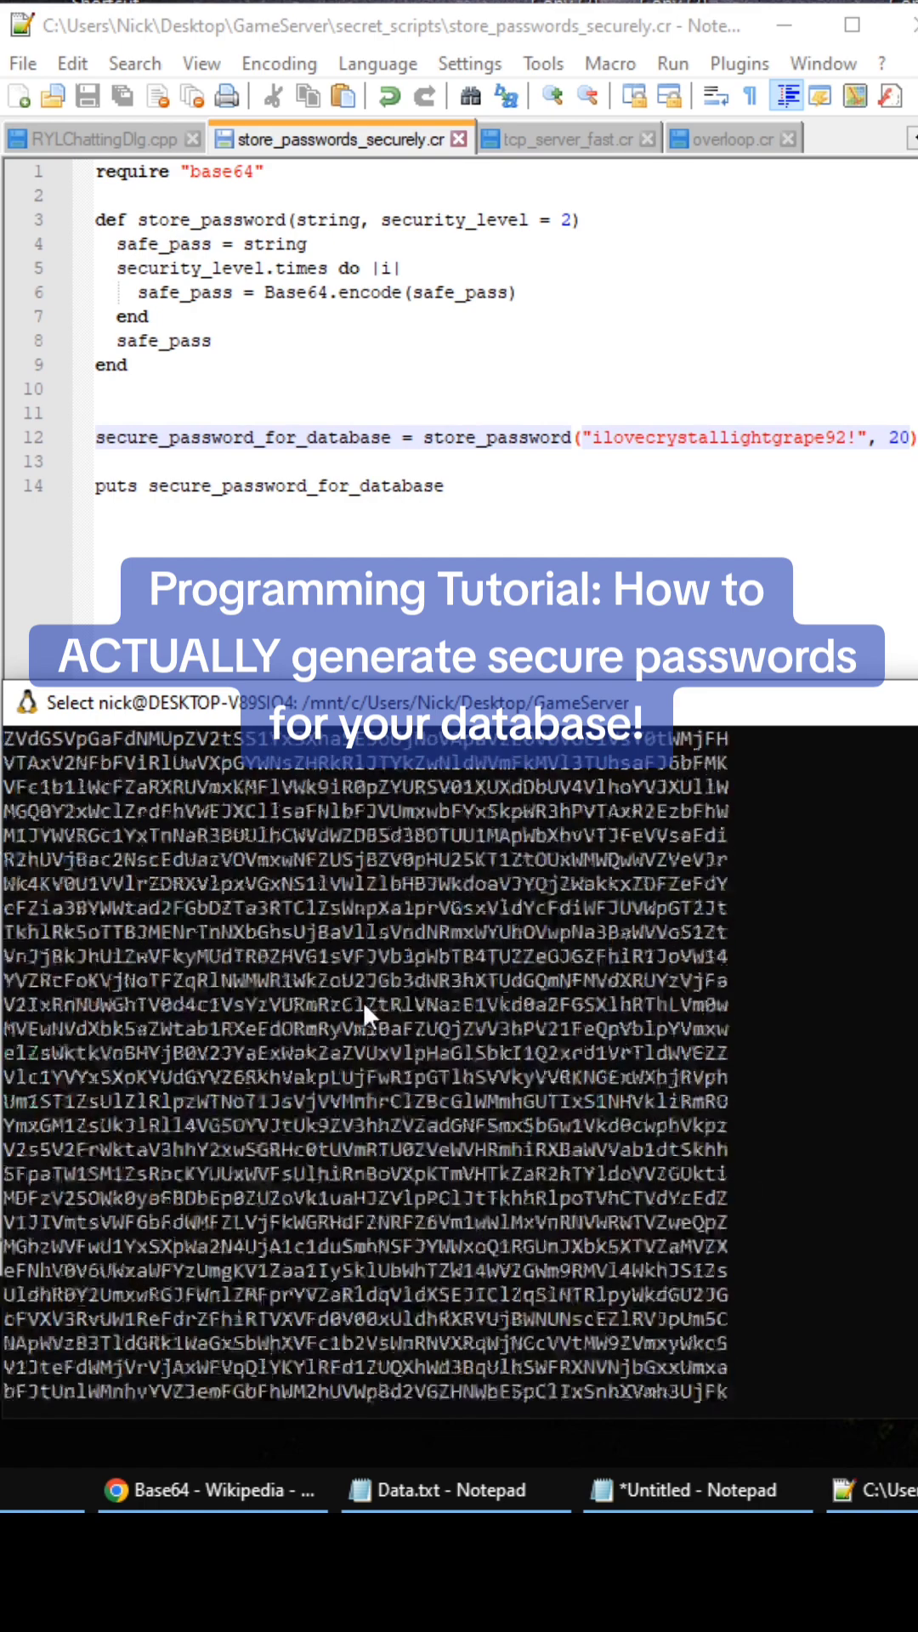
pyautogui.doubleClick(898, 437)
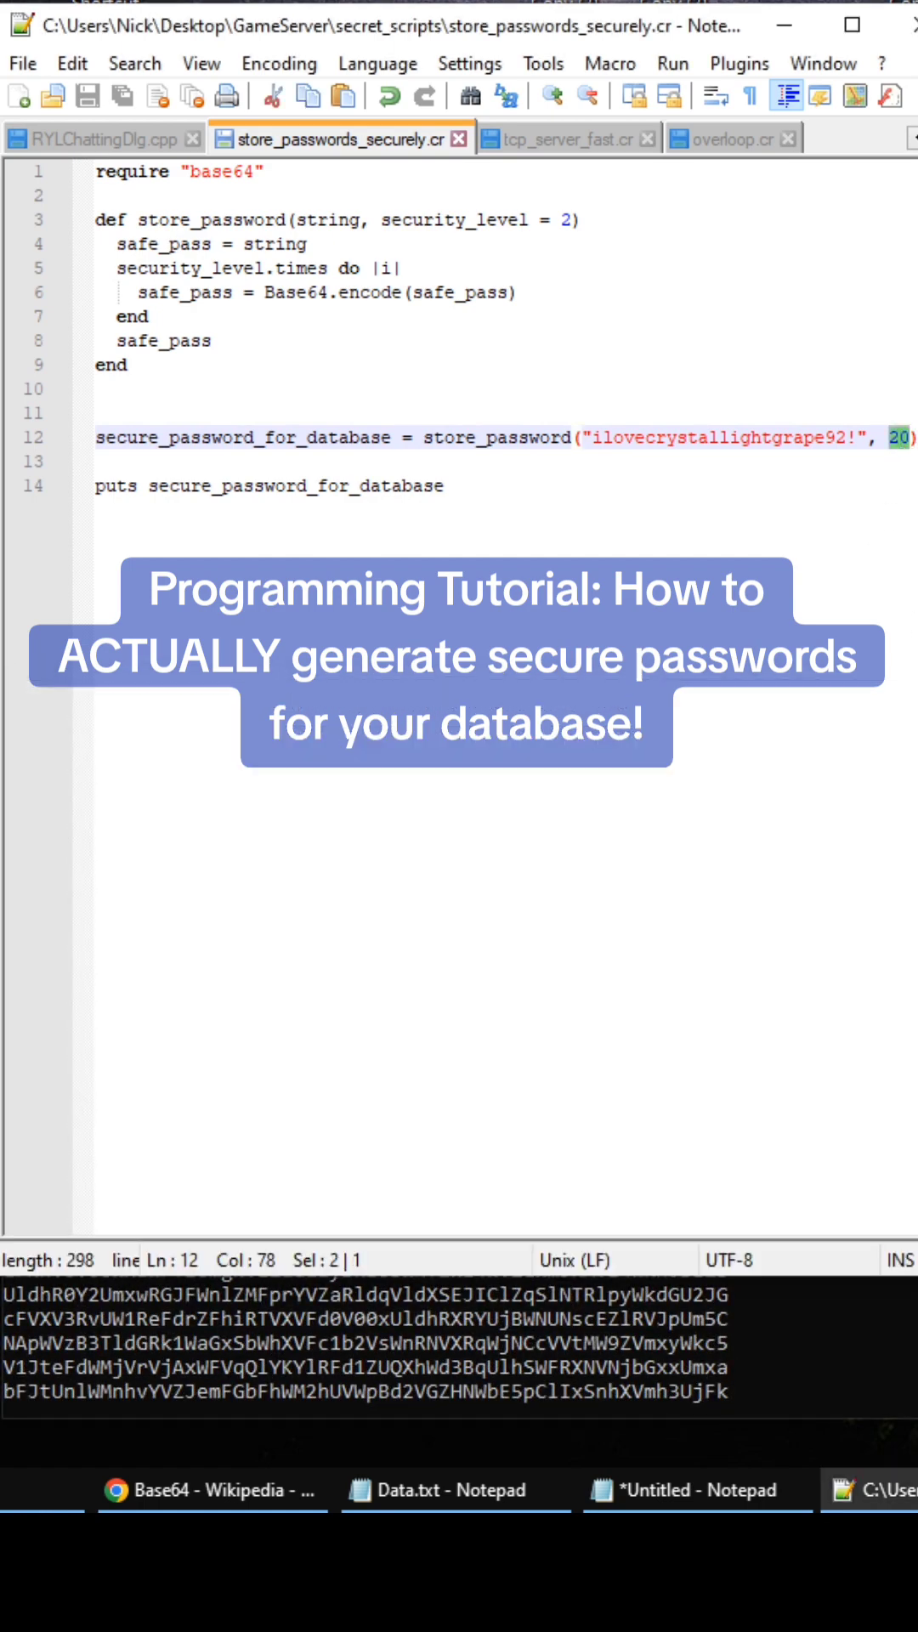
pyautogui.write('3')
# Step: Save the script with encoding level 3 and rerun the crystal command in the terminal
pyautogui.hotkey('ctrl', 's')
pyautogui.hotkey('alt', 'Tab')
pyautogui.press('Up')
pyautogui.press('Return')
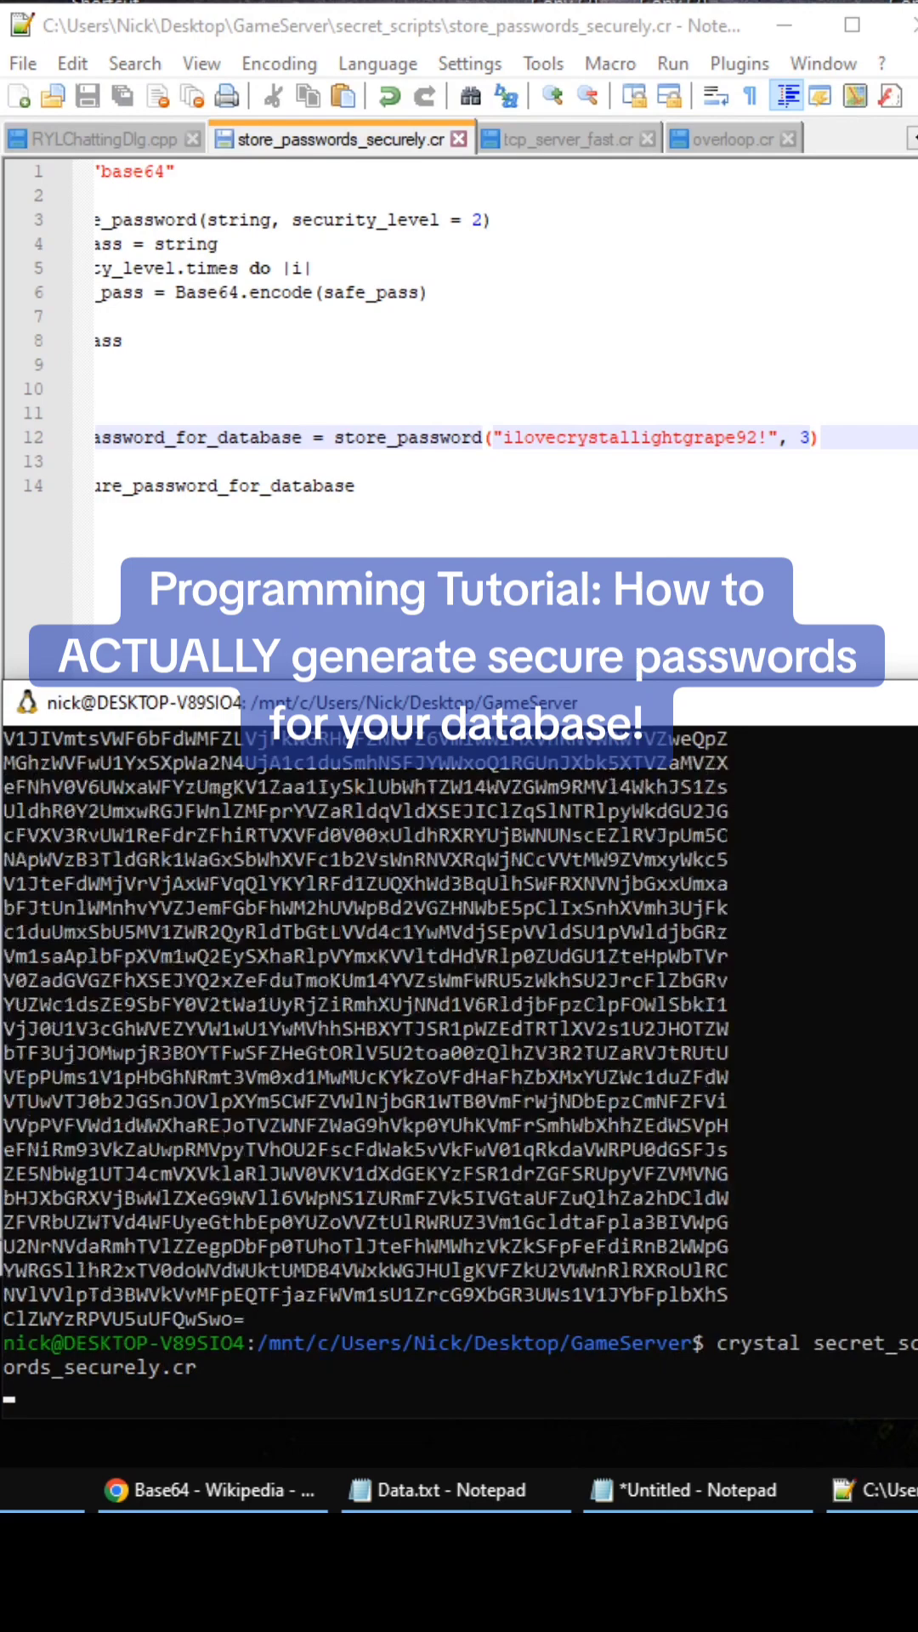